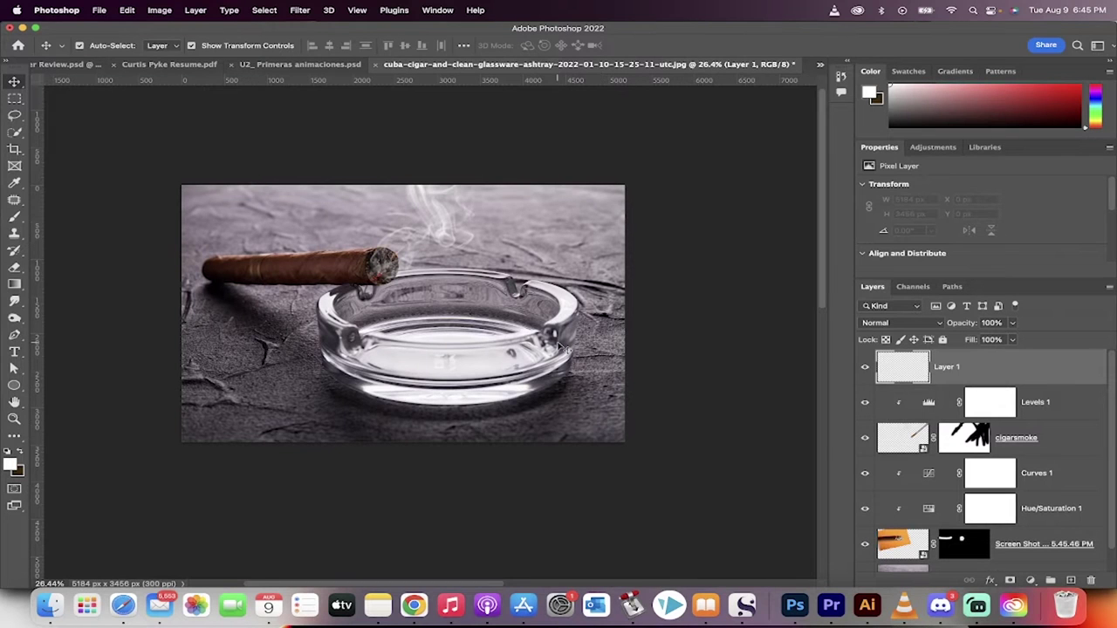
Hide and re-show the smoke, adjustment and lit-tip layers to compare against the plain photo
scroll(558, 347, up, 3)
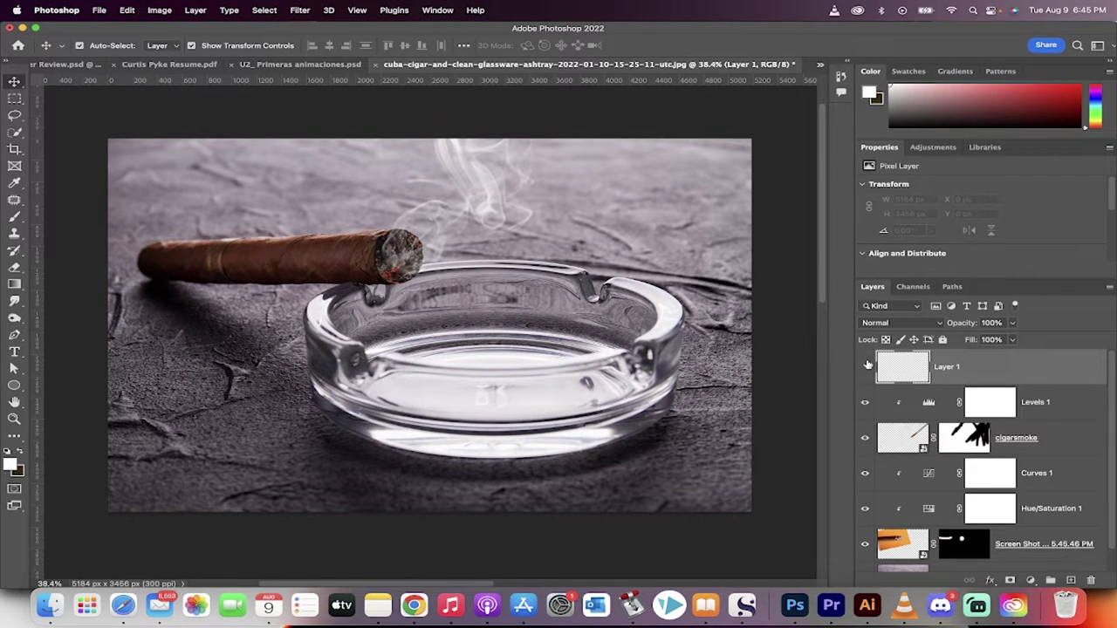
drag(869, 365, 874, 510)
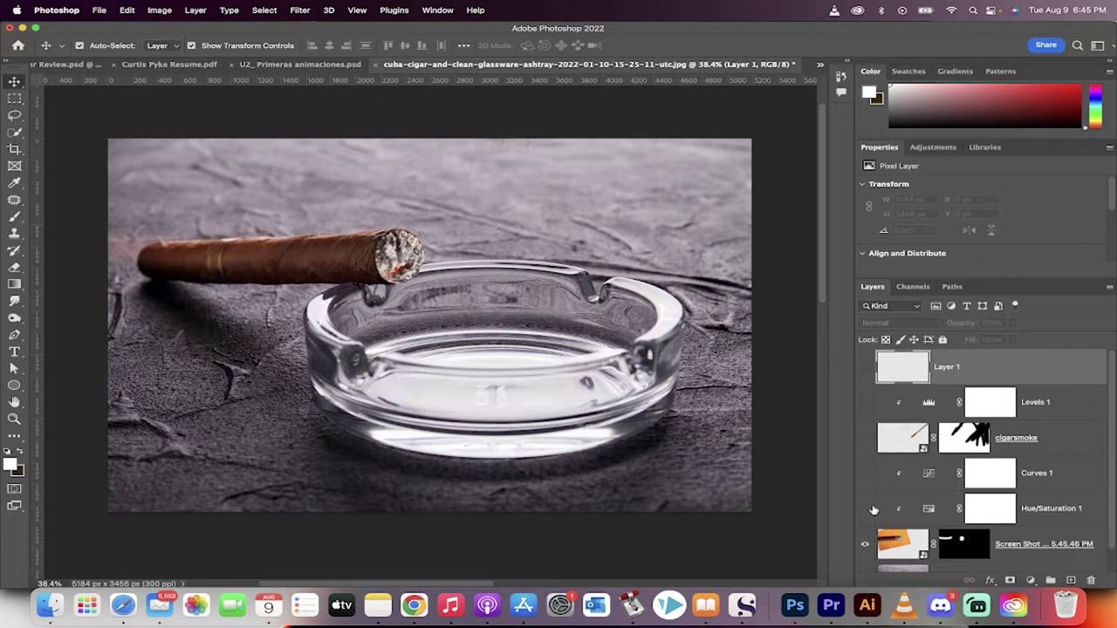
click(866, 551)
scroll(430, 288, down, 1)
scroll(411, 279, down, 1)
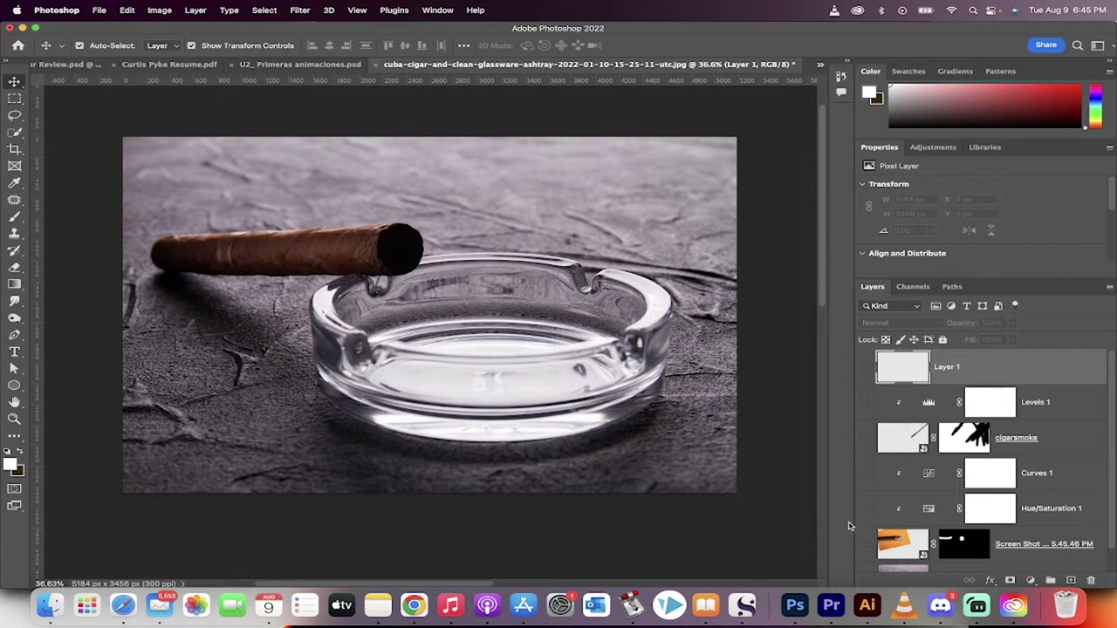
drag(865, 550, 867, 368)
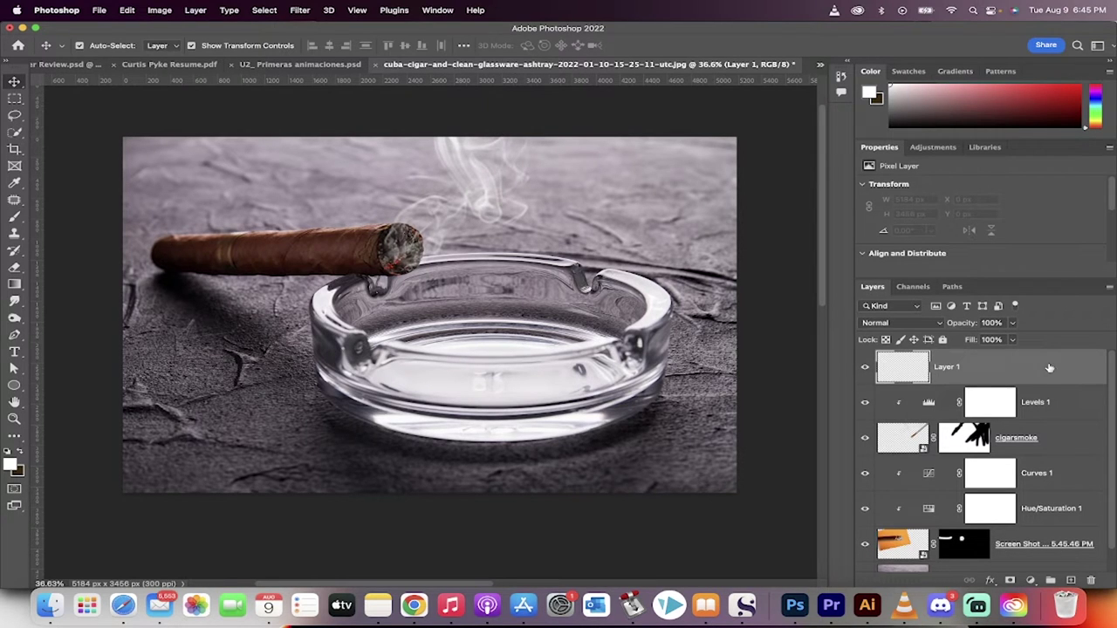
Delete every smoke, glow and adjustment layer above Layer 0
scroll(1025, 518, down, 1)
shift+click(1033, 525)
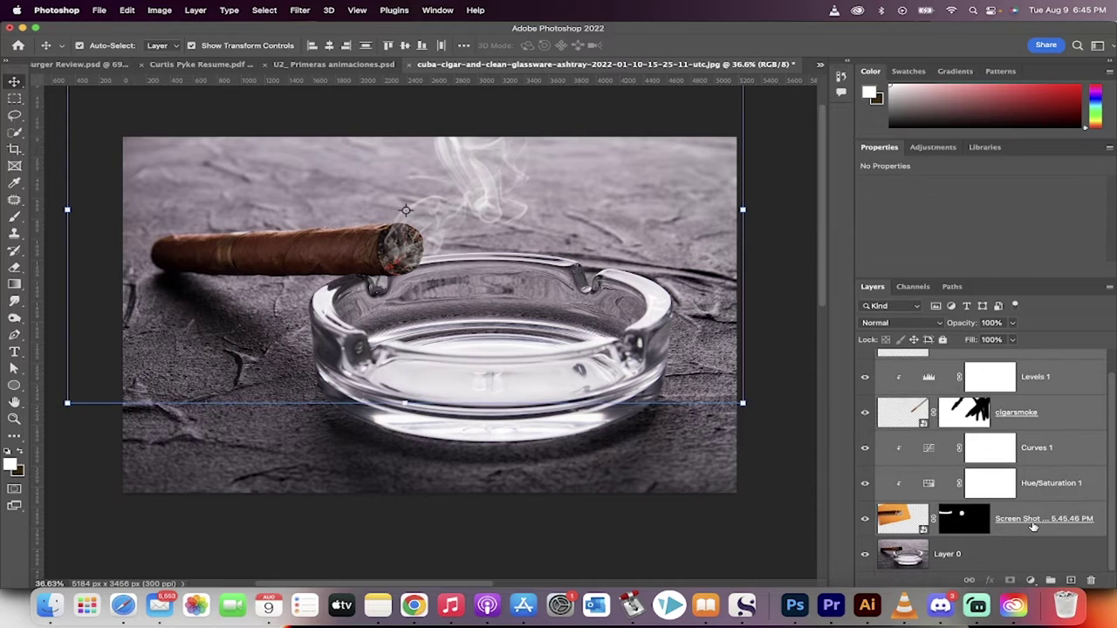
key(Delete)
click(988, 495)
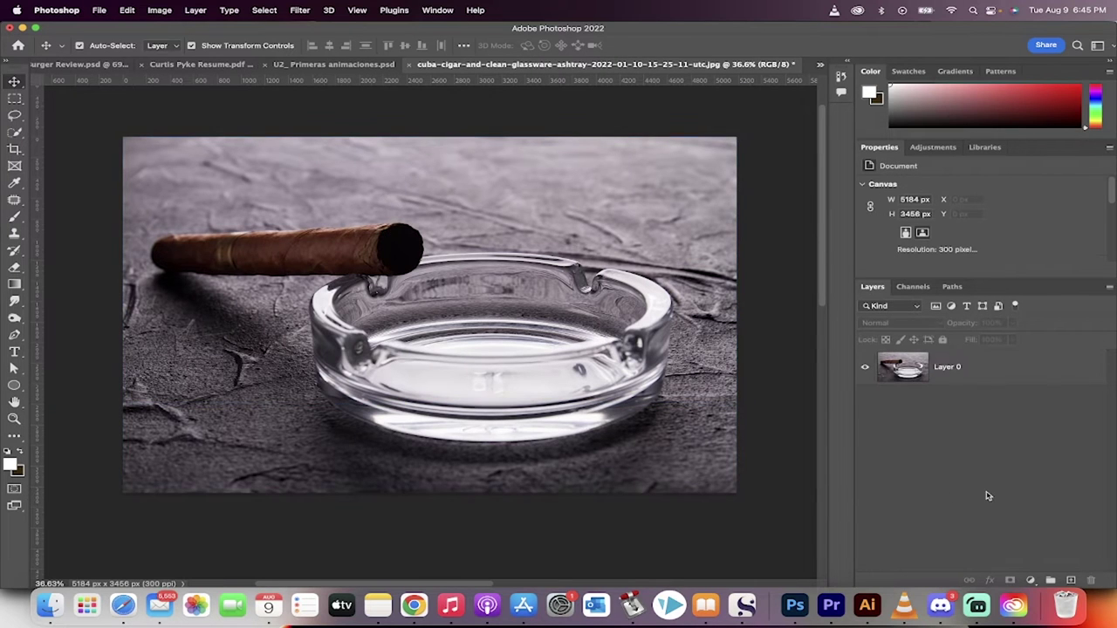
click(984, 375)
click(987, 453)
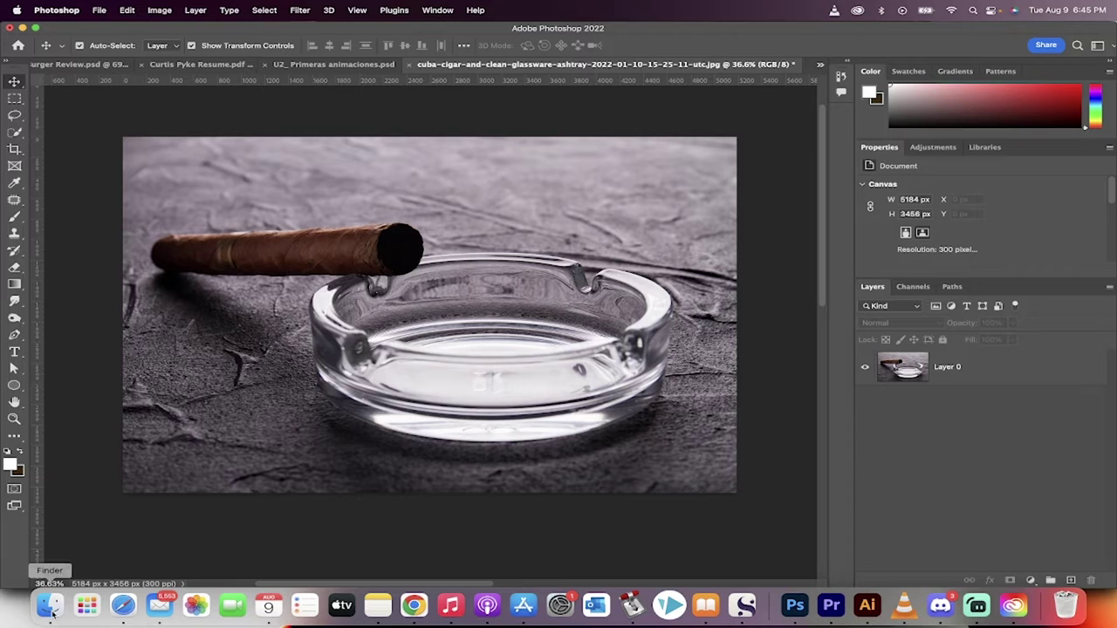
Review lit cigar photos in the Google Images search results
click(414, 606)
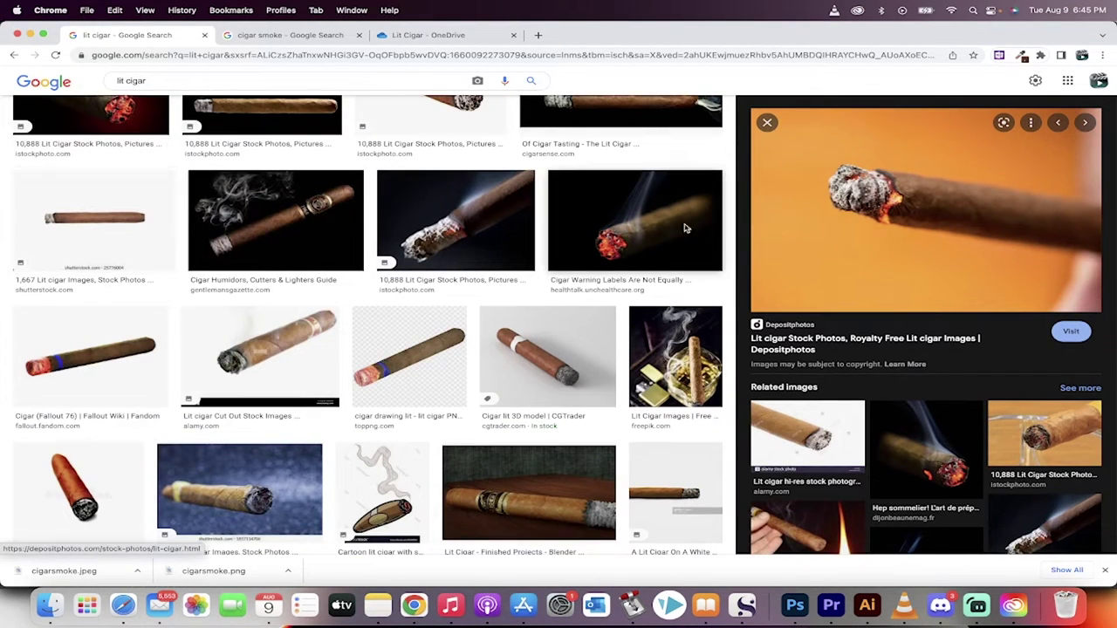
scroll(884, 200, up, 1)
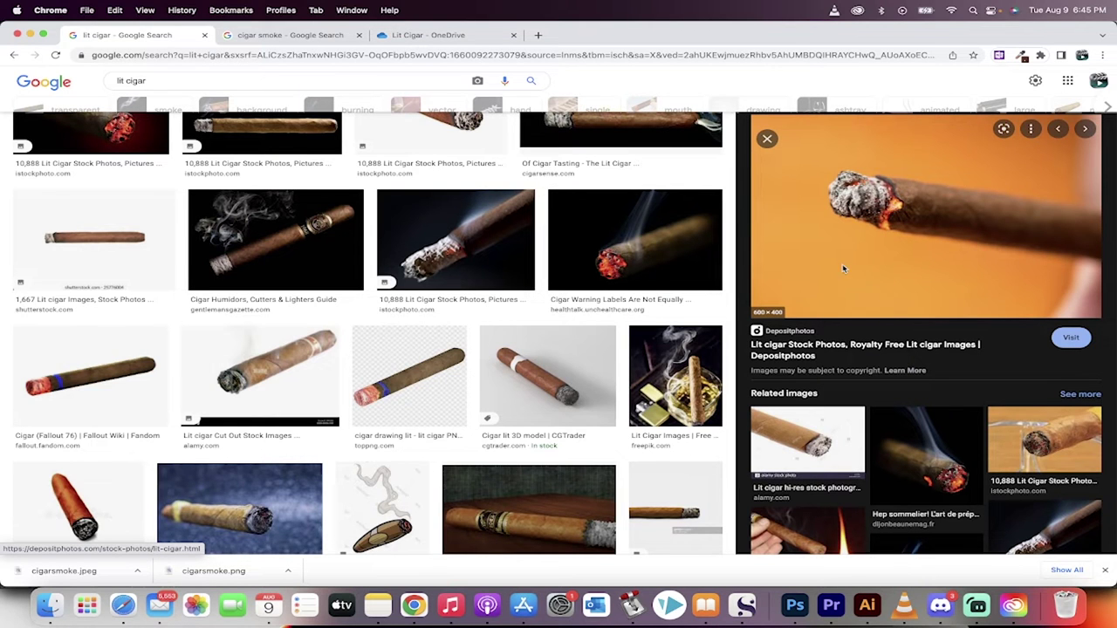
key(super+Tab)
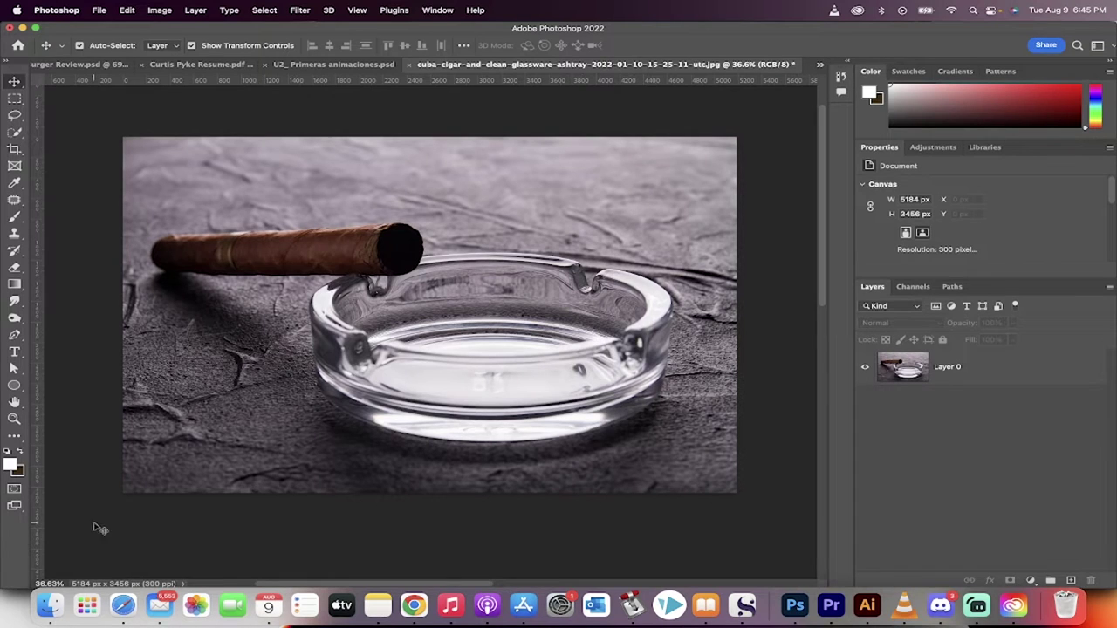
Drag the lit-cigar screenshot from Pictures onto the ashtray canvas as a new layer
click(49, 608)
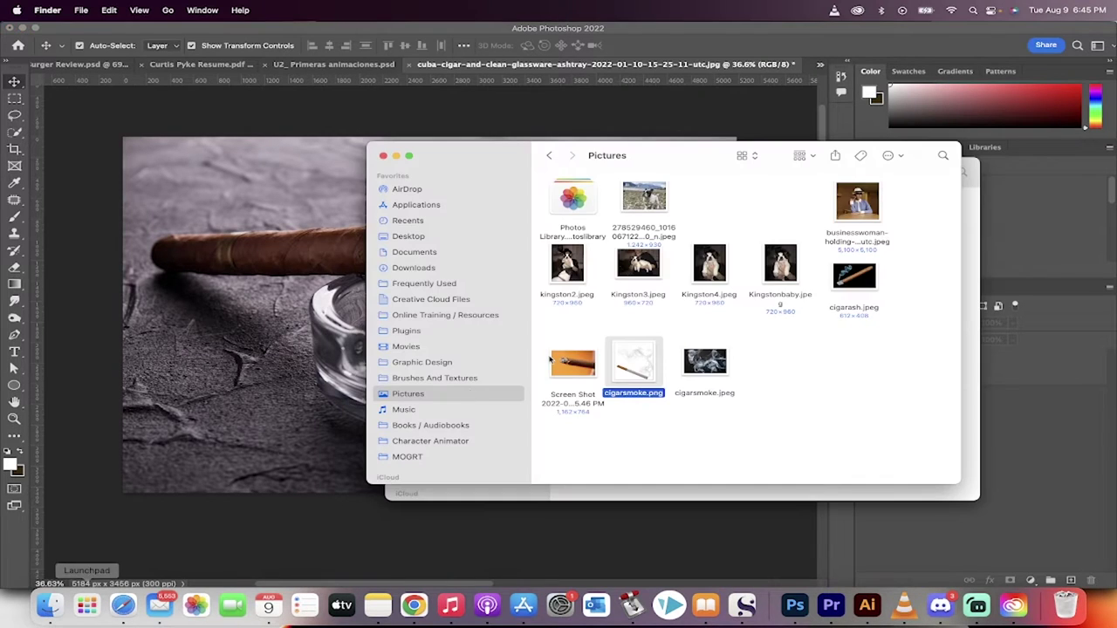
click(574, 361)
drag(568, 365, 331, 244)
key(super+Tab)
Rotate the lit-cigar screenshot to 171°, move it up, and set its blend mode to Screen
drag(599, 223, 229, 464)
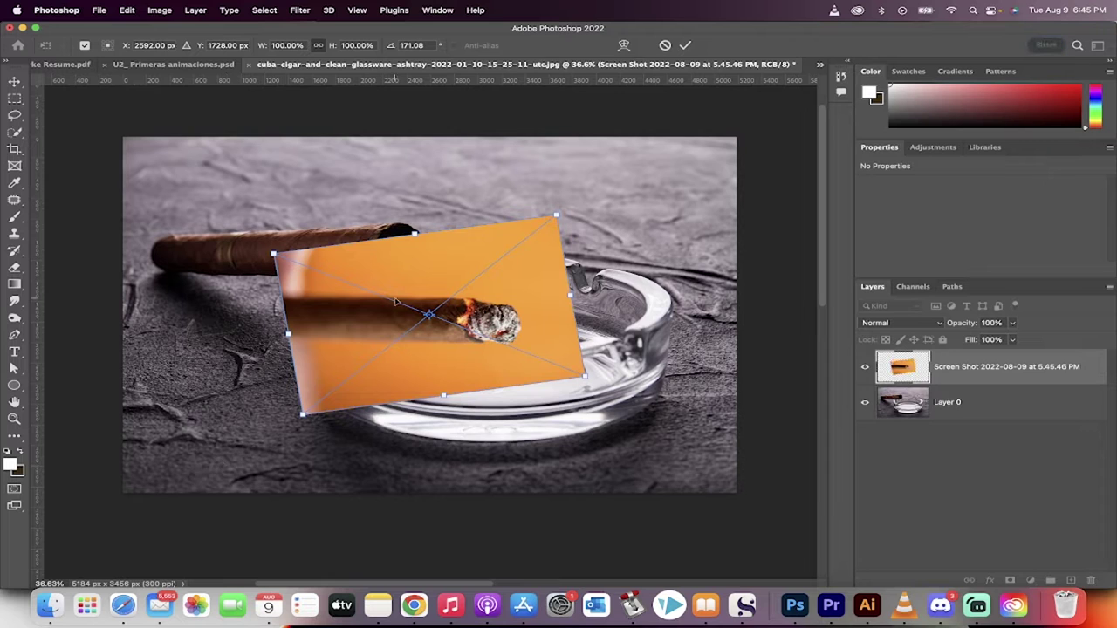
drag(415, 265, 300, 189)
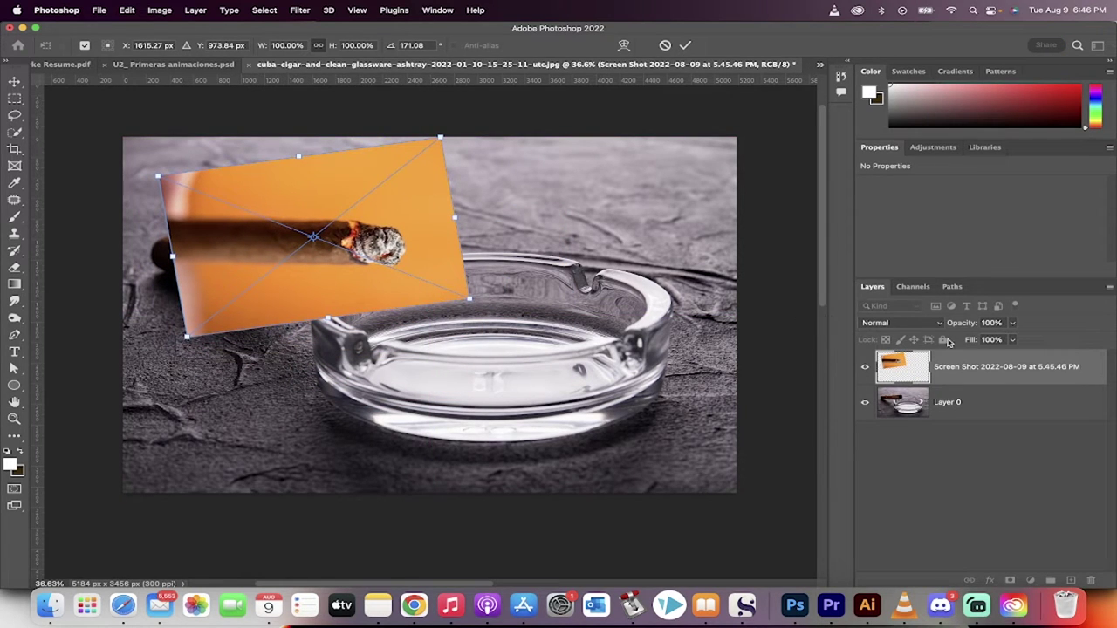
click(916, 325)
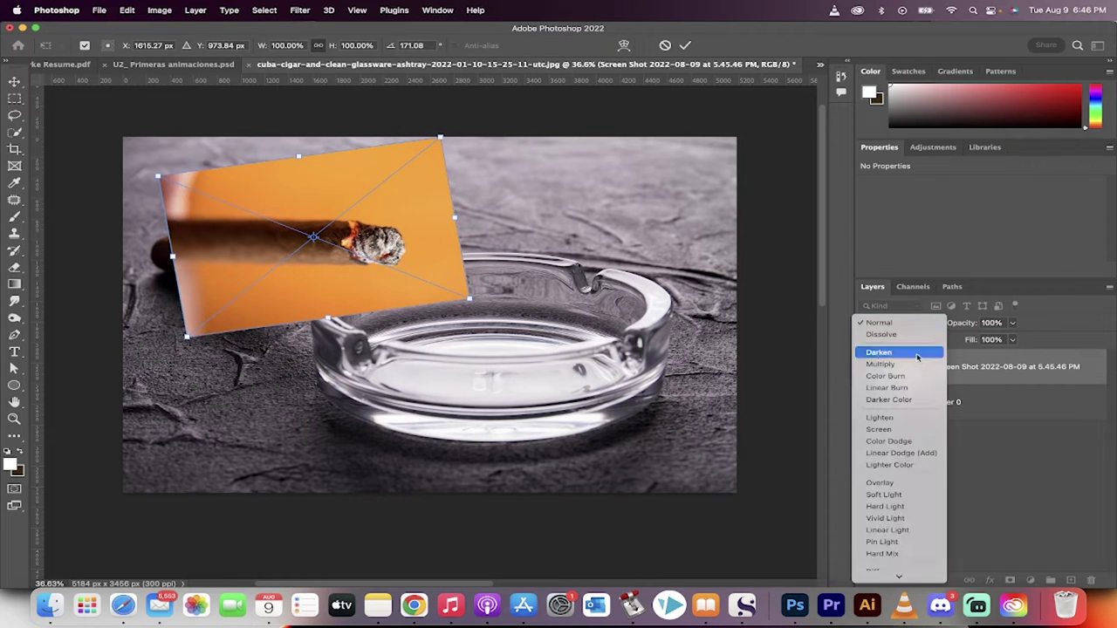
click(902, 431)
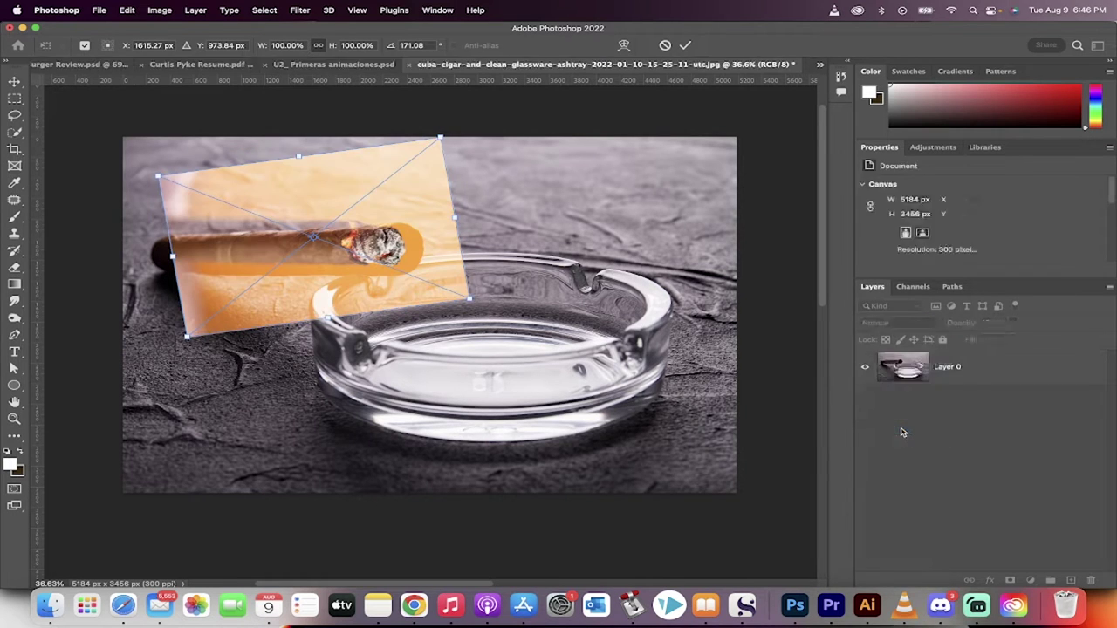
Scale the screenshot to about 141% with its glowing tip on the cigar end, then hide it
scroll(382, 272, up, 4)
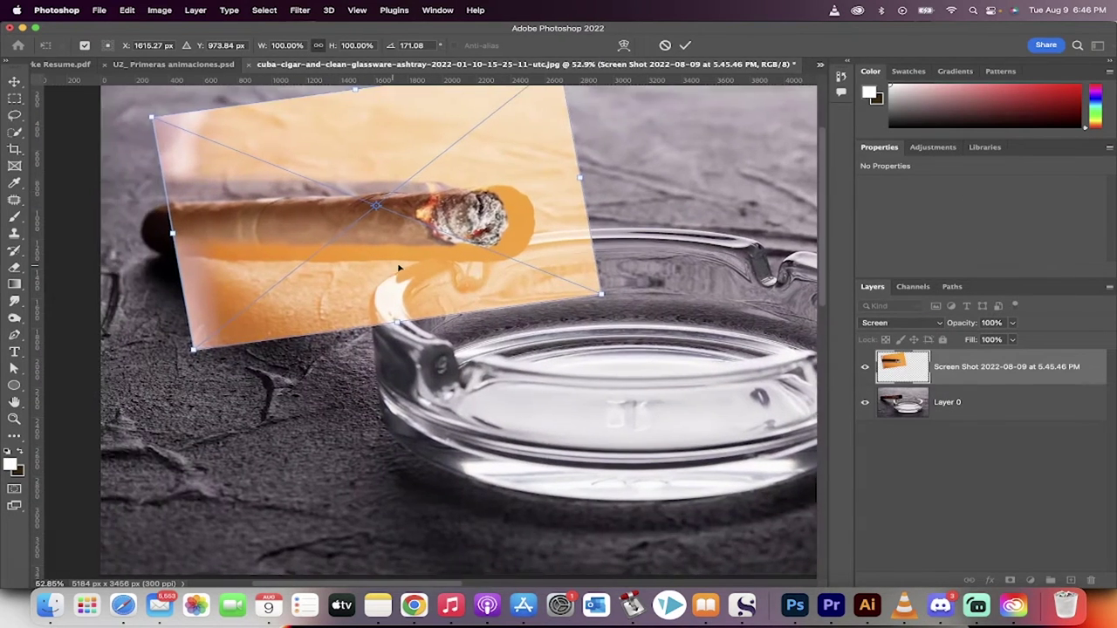
drag(468, 218, 529, 219)
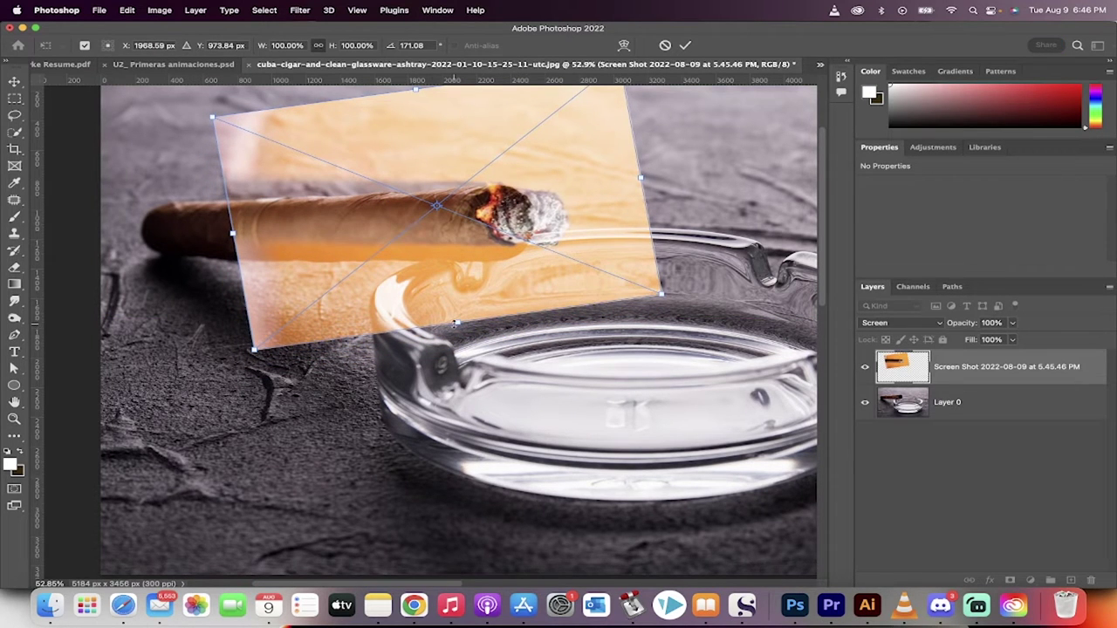
drag(458, 324, 466, 397)
drag(570, 236, 535, 228)
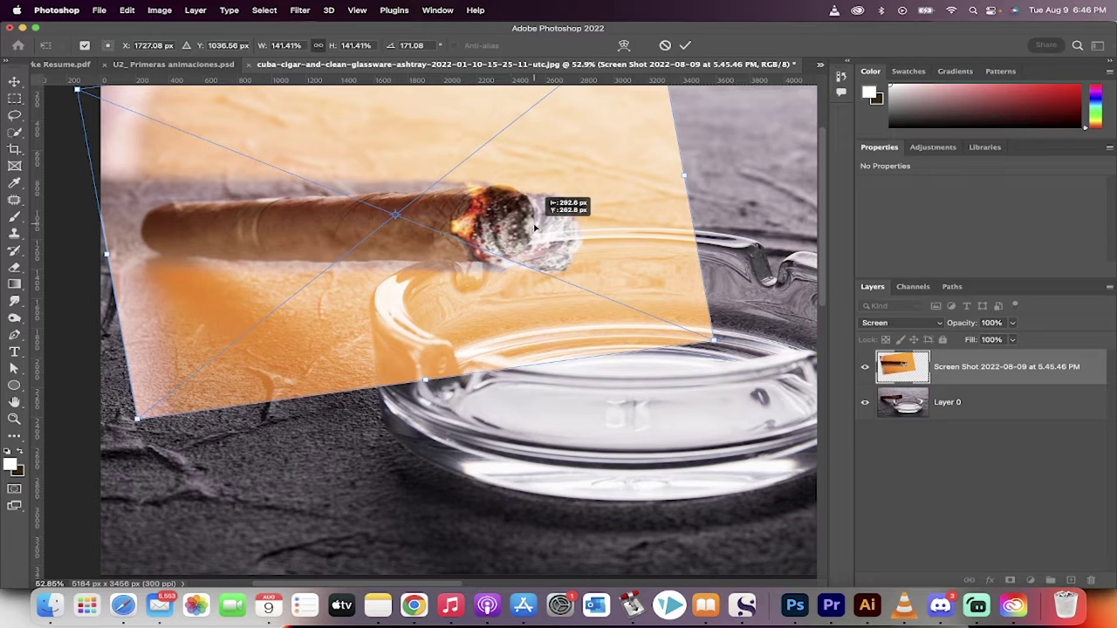
scroll(600, 213, up, 8)
scroll(585, 388, down, 3)
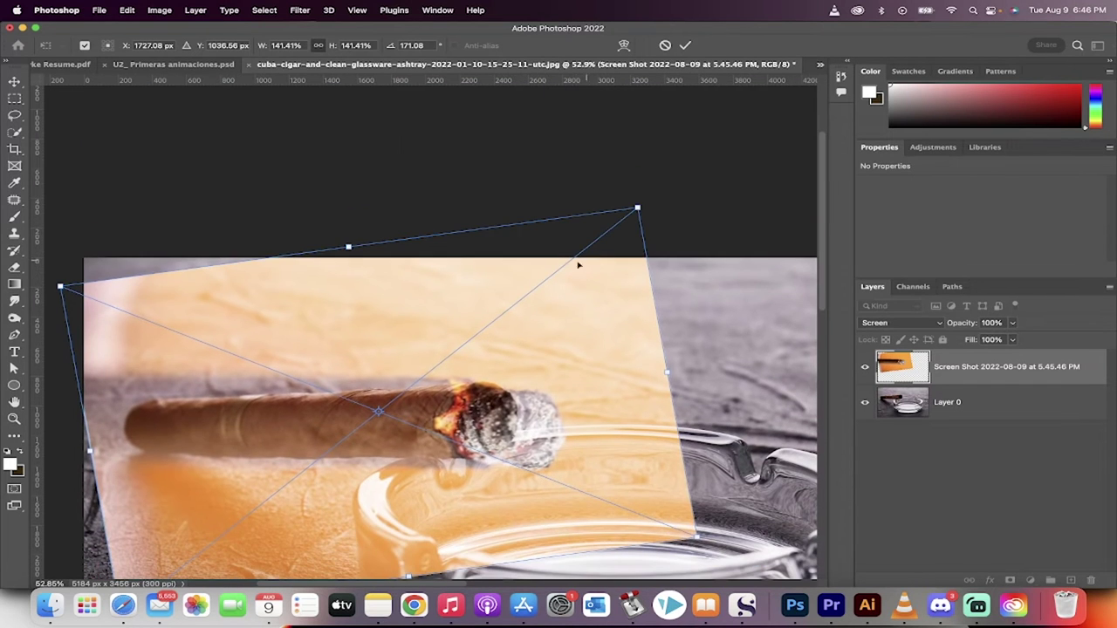
drag(347, 246, 348, 237)
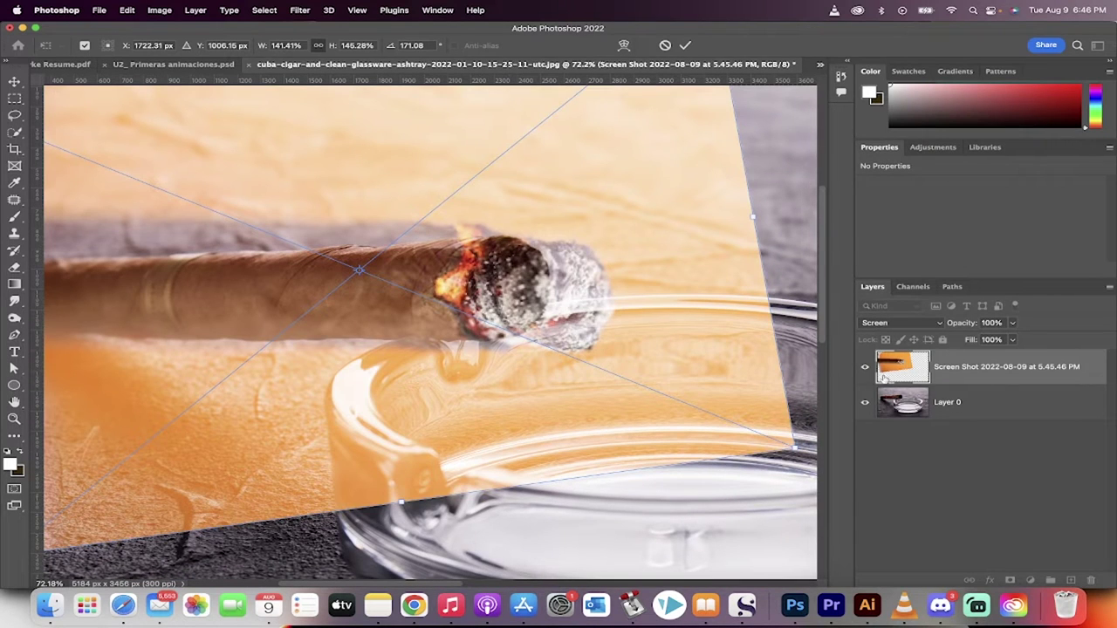
click(864, 367)
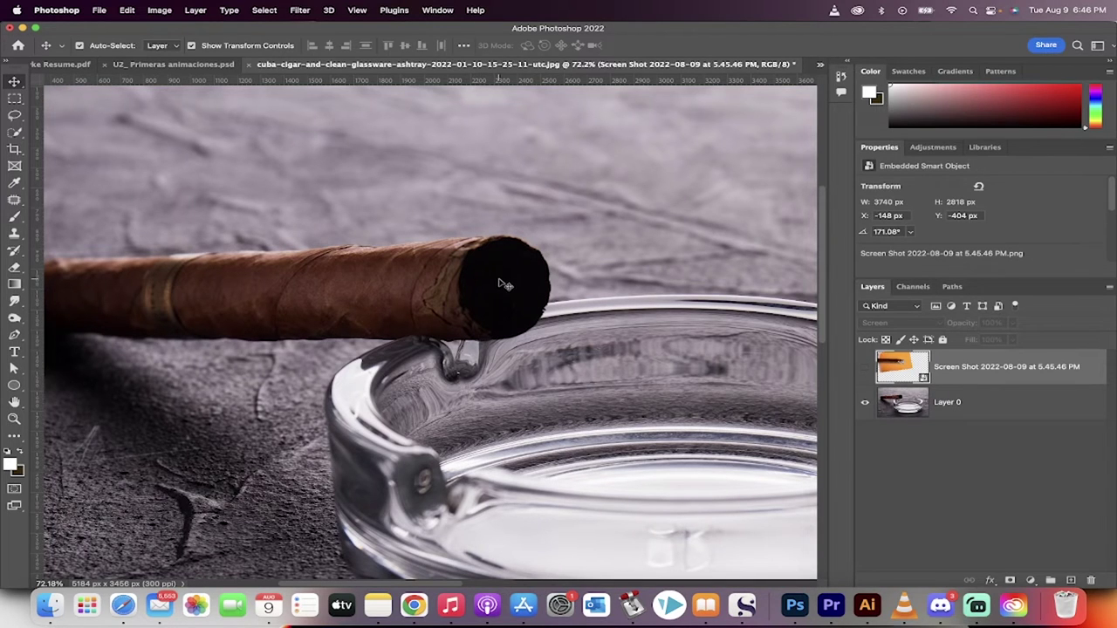
Show the Screen Shot layer again and give it a black layer mask that hides it entirely
click(865, 370)
scroll(618, 329, down, 3)
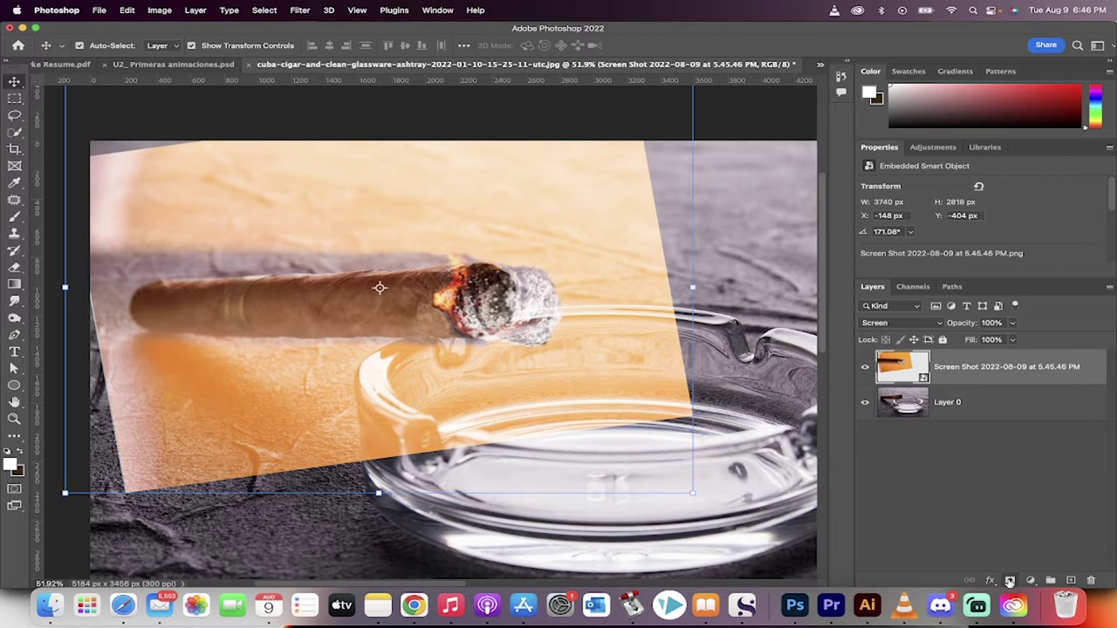
alt+click(1009, 580)
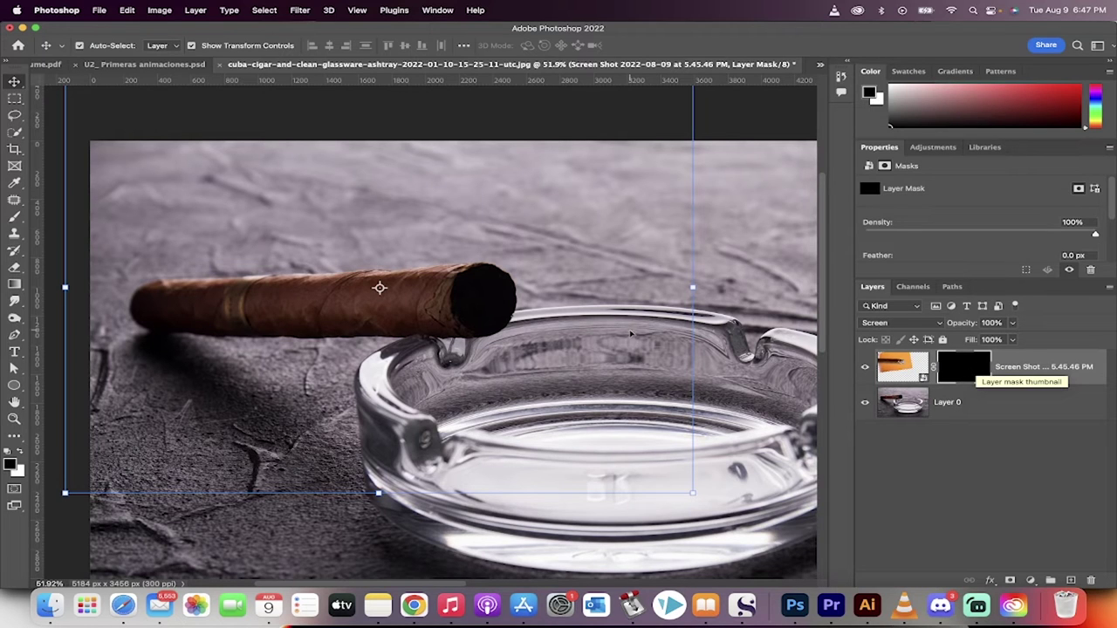
Set up a 39 px Soft Round brush with white as the foreground colour
click(15, 218)
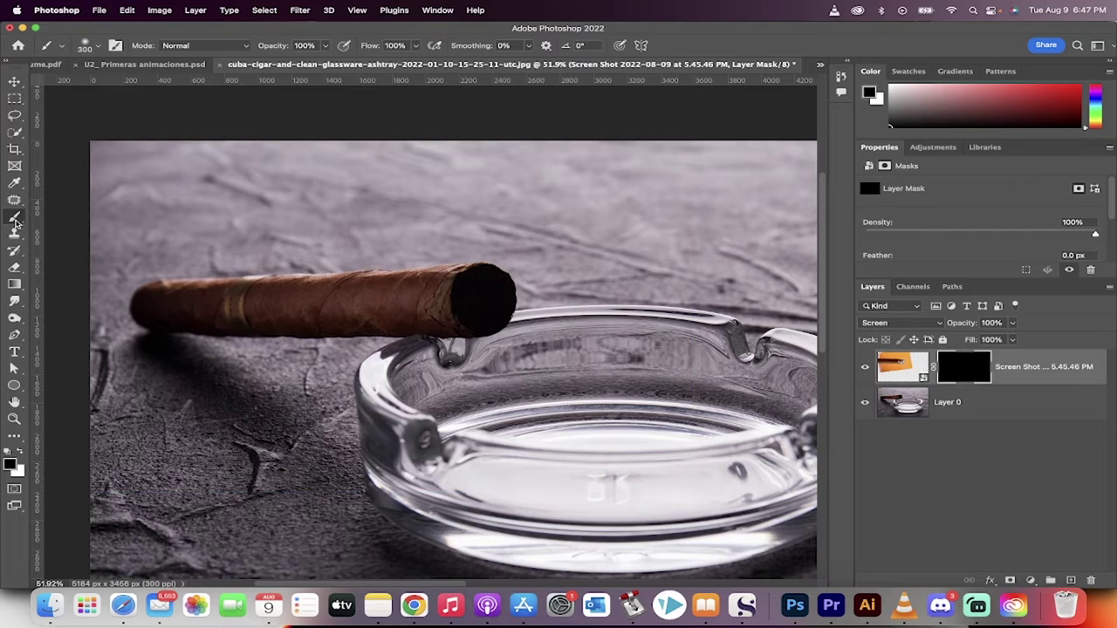
right_click(15, 222)
click(78, 214)
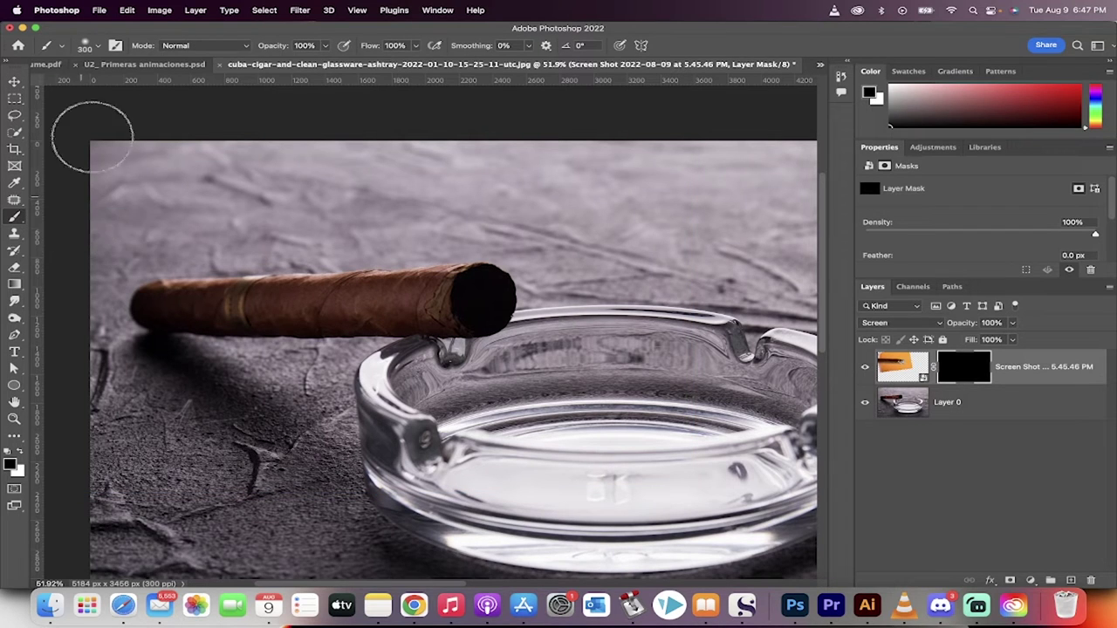
click(98, 48)
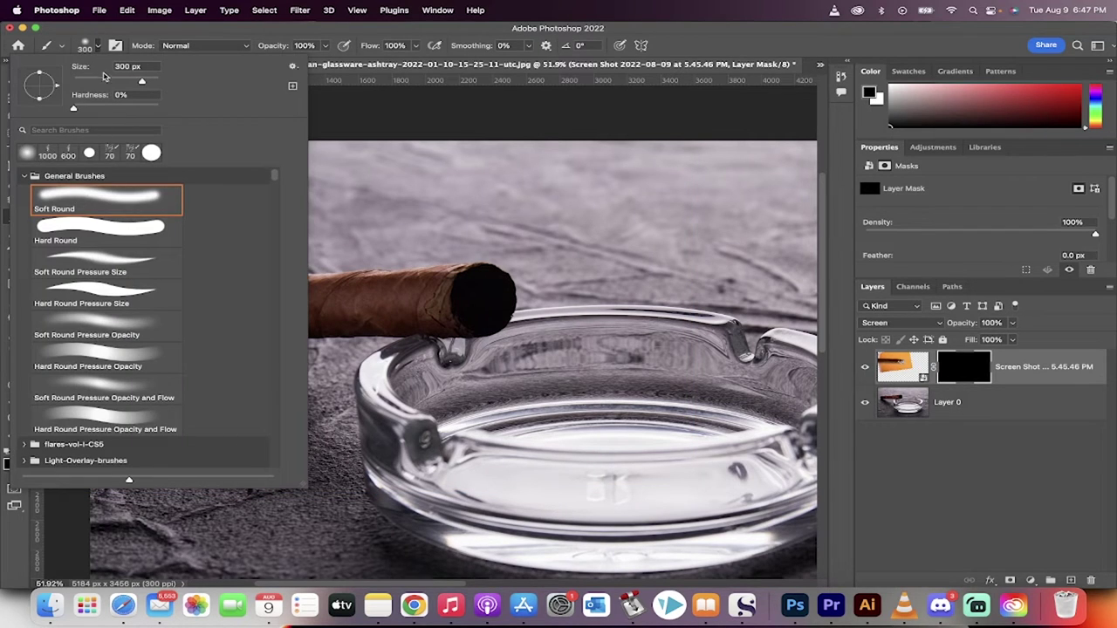
drag(103, 80, 89, 81)
click(97, 45)
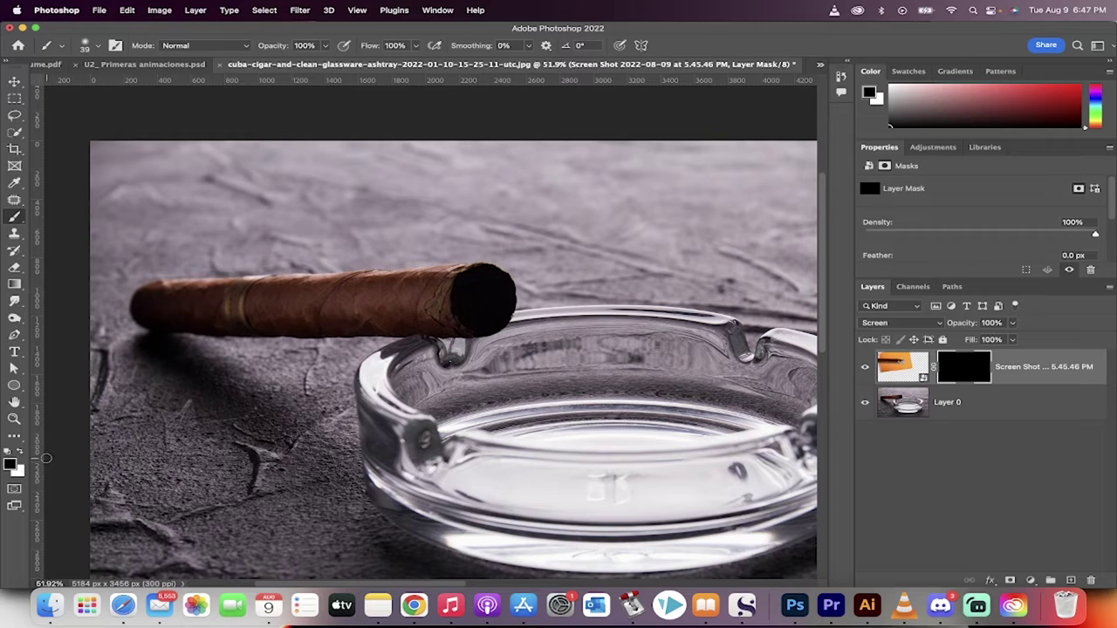
click(21, 452)
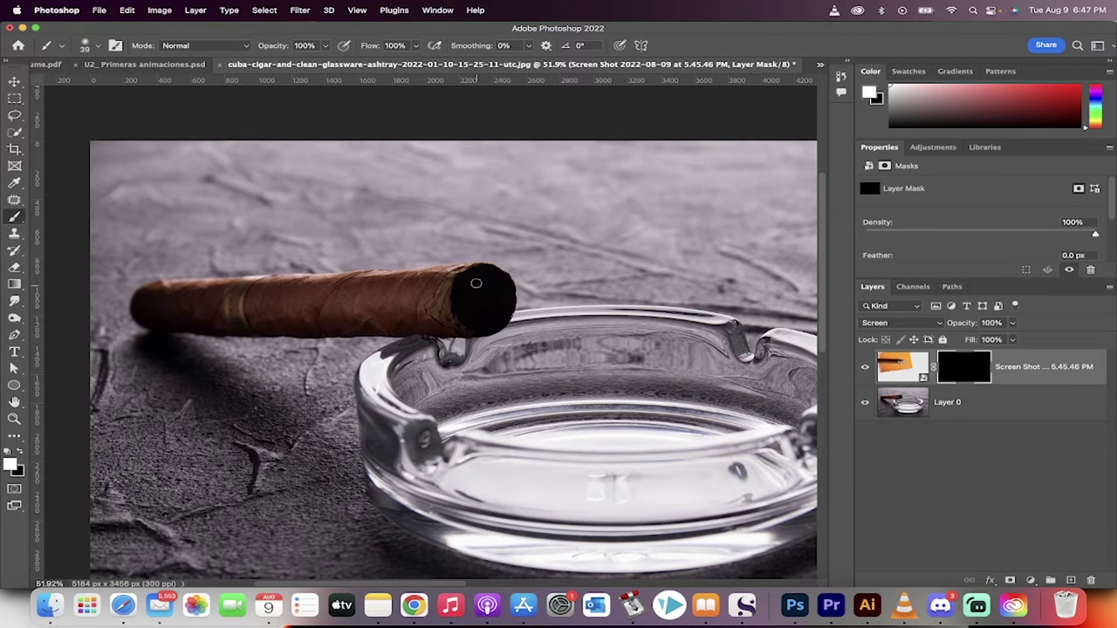
Paint white into the mask to reveal the glowing ember across the tip's top, right and lower edges
mouse_move(475, 279)
mouse_down()
mouse_move(458, 290)
mouse_move(460, 278)
mouse_move(460, 317)
mouse_move(494, 316)
mouse_move(498, 296)
mouse_up()
scroll(493, 295, up, 3)
scroll(493, 294, up, 2)
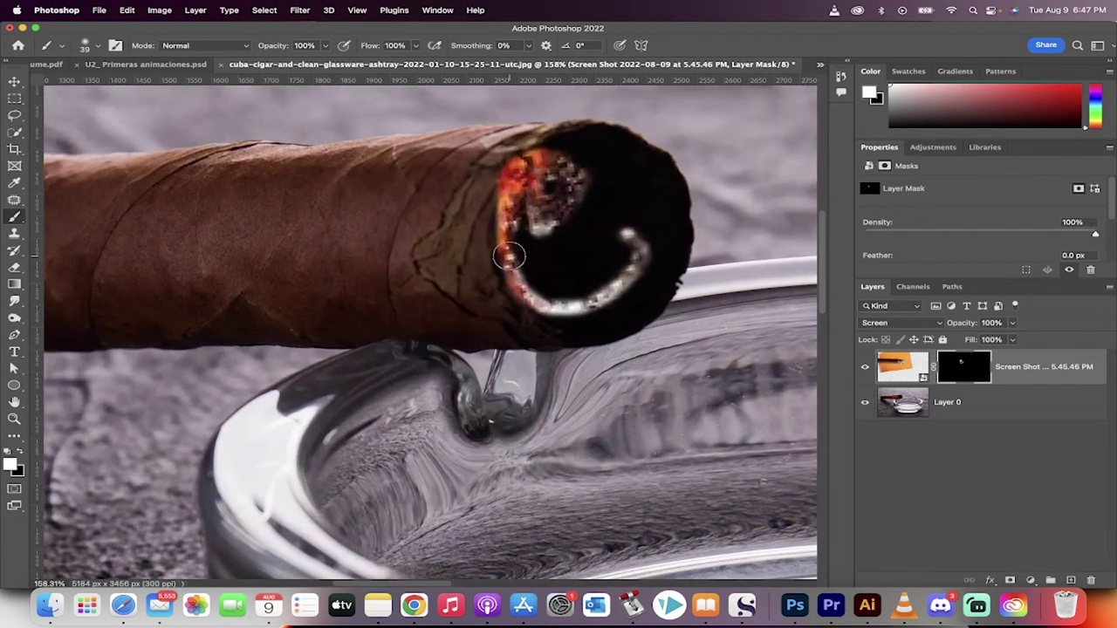
mouse_move(611, 140)
mouse_down()
mouse_move(580, 161)
mouse_move(647, 164)
mouse_move(614, 140)
mouse_move(678, 211)
mouse_move(681, 184)
mouse_move(678, 226)
mouse_move(635, 266)
mouse_move(603, 199)
mouse_move(531, 253)
mouse_move(534, 277)
mouse_move(604, 258)
mouse_move(563, 301)
mouse_move(516, 301)
mouse_move(523, 278)
mouse_move(503, 261)
mouse_move(541, 323)
mouse_move(593, 336)
mouse_move(650, 284)
mouse_move(580, 323)
mouse_up()
mouse_move(658, 244)
mouse_down()
mouse_move(676, 257)
mouse_move(664, 161)
mouse_move(616, 248)
mouse_move(637, 153)
mouse_move(526, 229)
mouse_up()
mouse_move(563, 310)
mouse_down()
mouse_move(530, 316)
mouse_move(563, 339)
mouse_move(650, 296)
mouse_move(685, 249)
mouse_move(682, 229)
mouse_move(665, 295)
mouse_move(688, 258)
mouse_move(645, 308)
mouse_move(578, 342)
mouse_move(621, 332)
mouse_move(673, 295)
mouse_up()
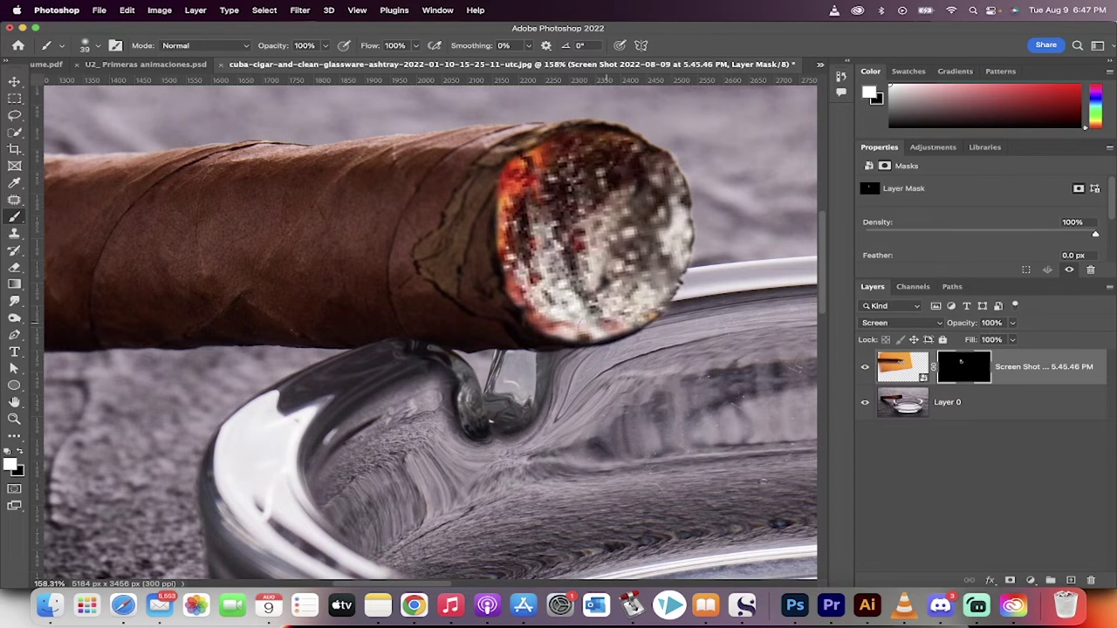
mouse_move(580, 329)
mouse_down()
mouse_move(551, 342)
mouse_move(630, 313)
mouse_move(556, 342)
mouse_move(630, 314)
mouse_move(553, 322)
mouse_move(543, 338)
mouse_move(515, 298)
mouse_up()
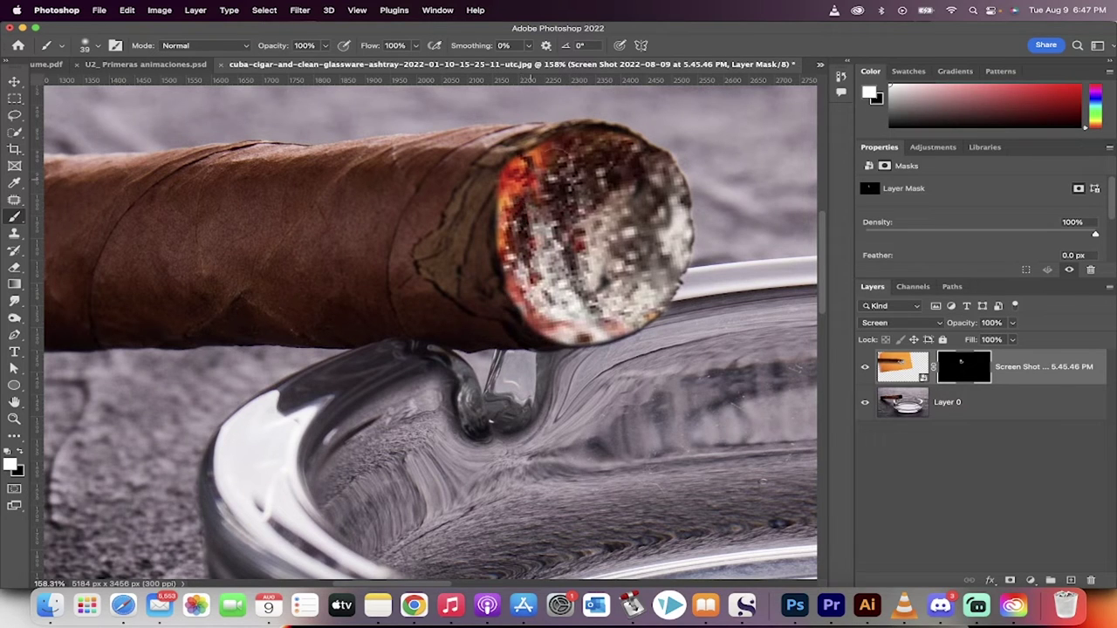
Reveal ember at the upper-left edge, then paint black to trim the excess orange glow
drag(539, 166, 532, 174)
key(x)
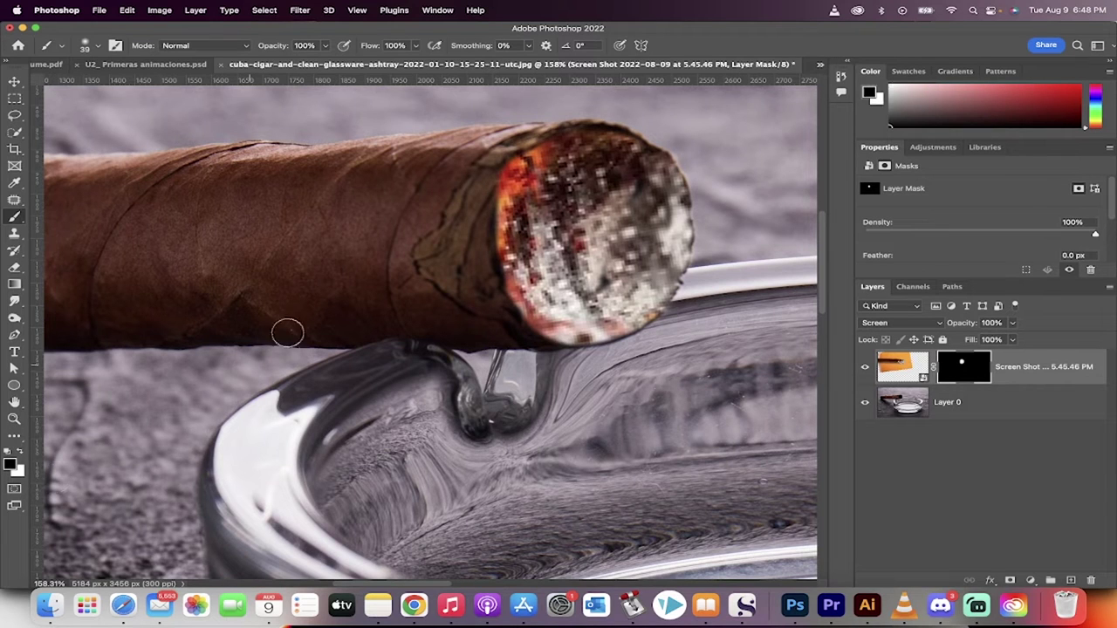
mouse_move(503, 144)
mouse_down()
mouse_move(493, 183)
mouse_move(519, 149)
mouse_move(489, 191)
mouse_move(542, 129)
mouse_up()
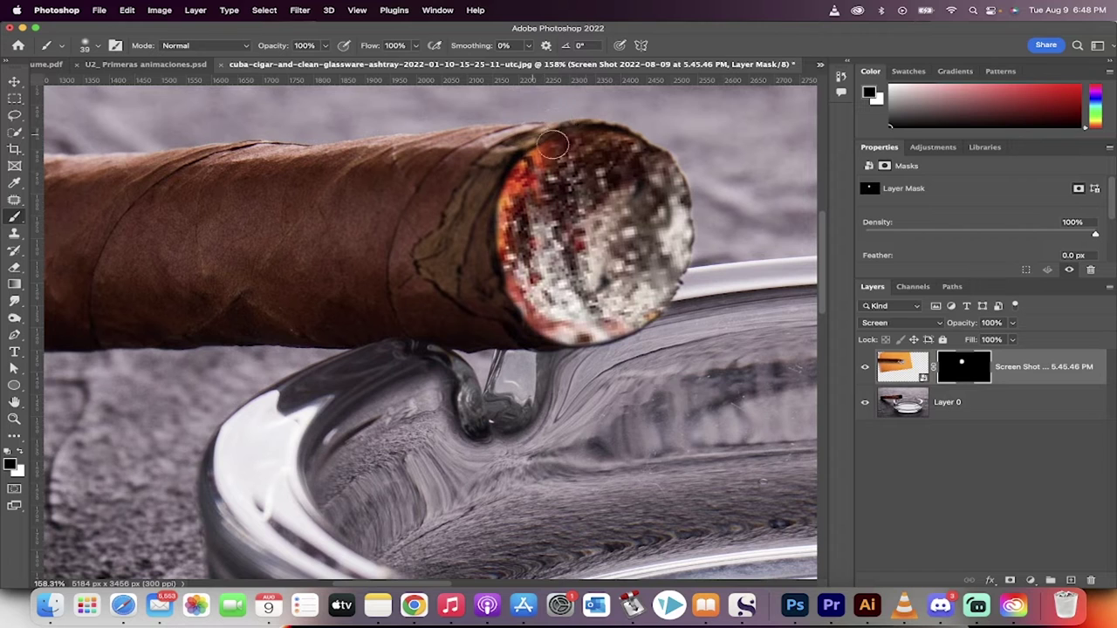
key(x)
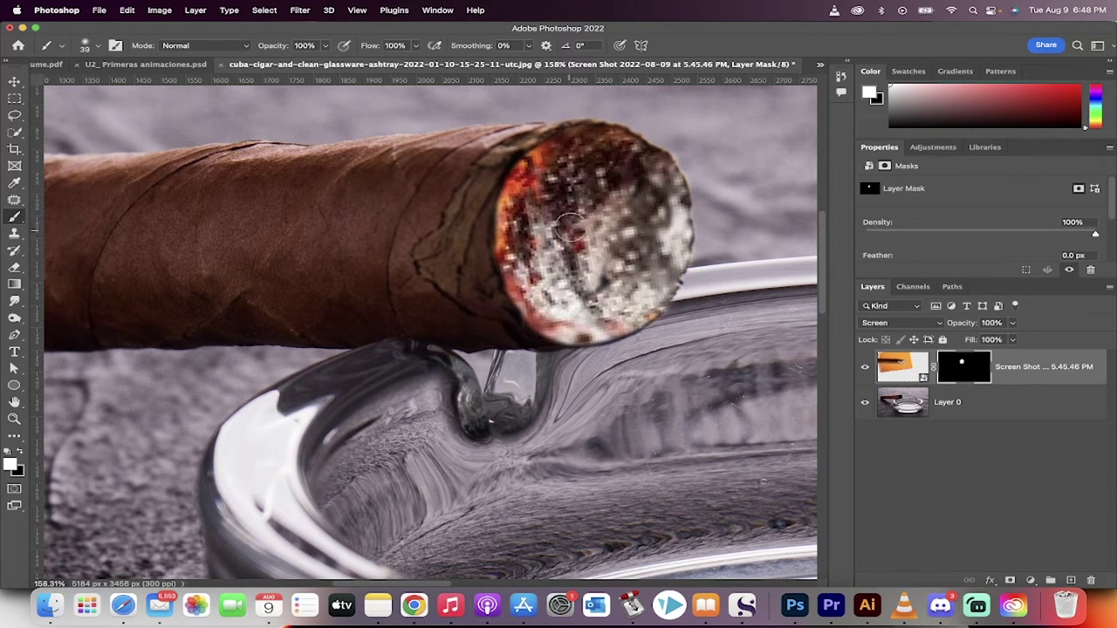
Switch to the Move tool and target the Screen Shot ember layer rather than its mask
scroll(427, 330, down, 5)
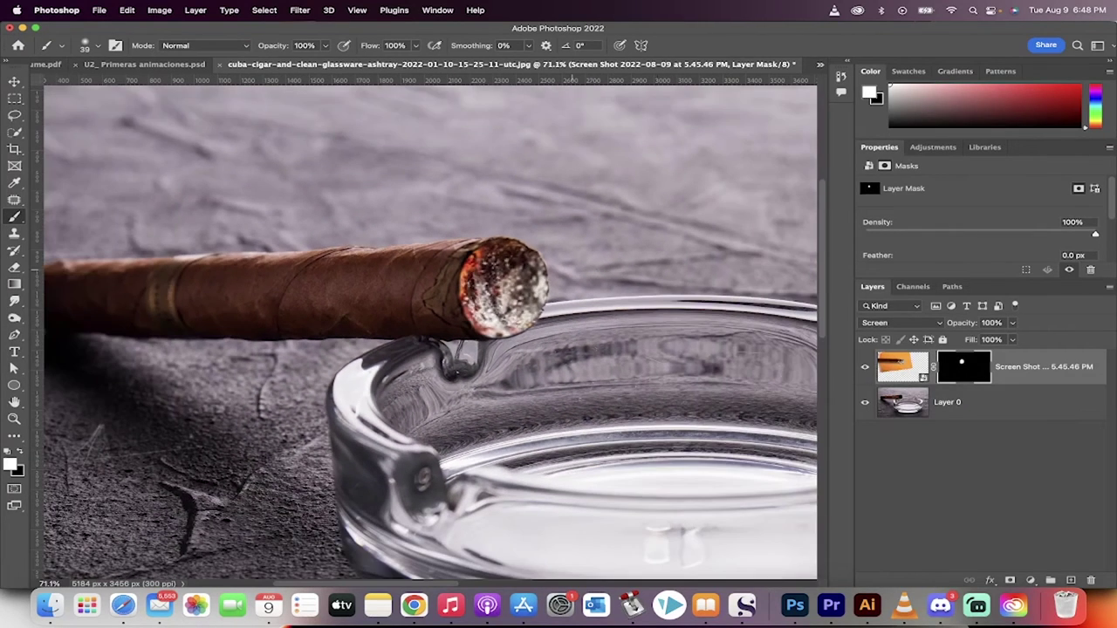
scroll(427, 330, down, 2)
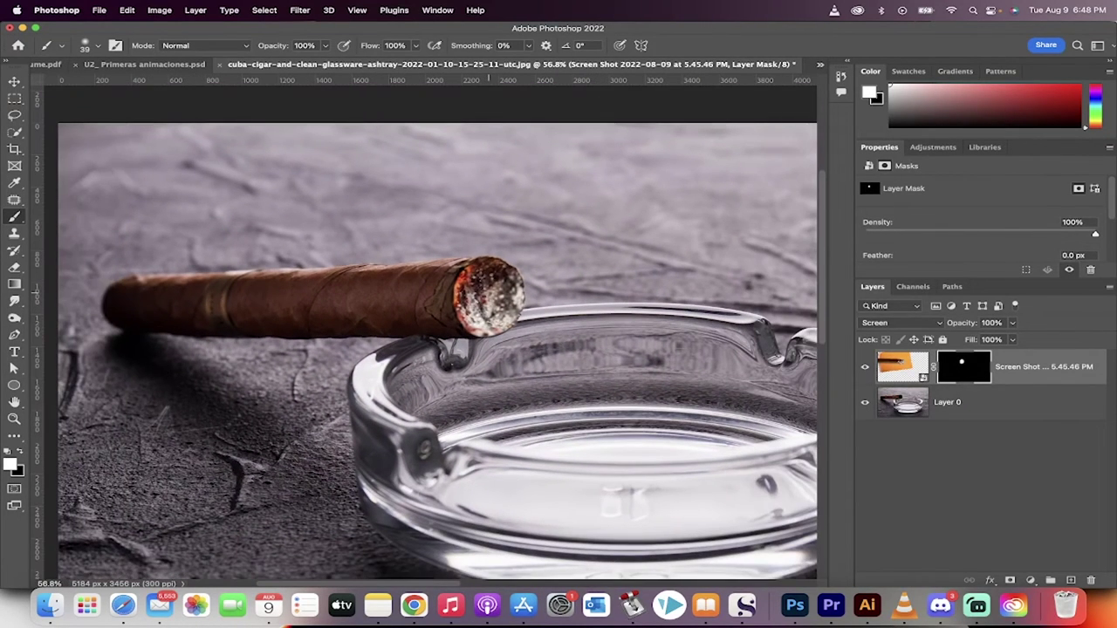
click(14, 81)
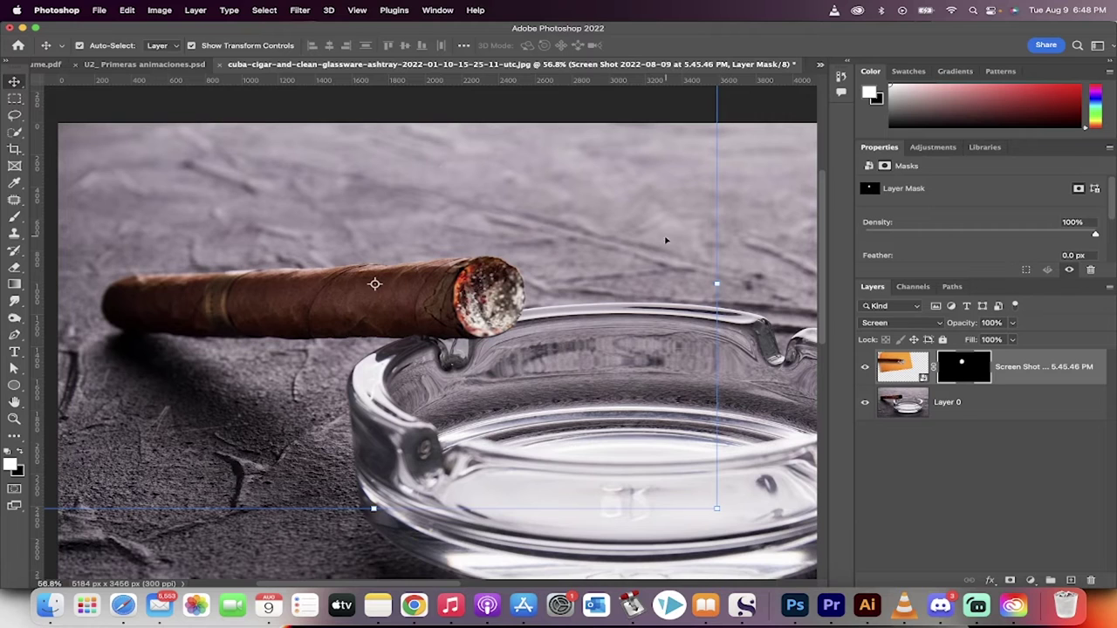
click(910, 368)
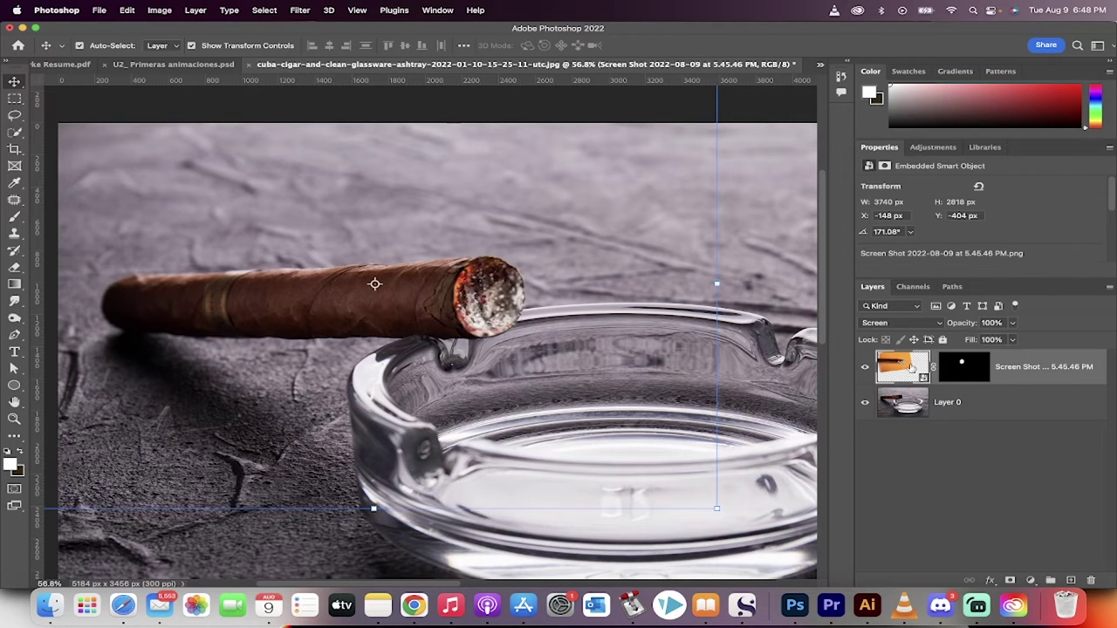
click(944, 487)
click(906, 363)
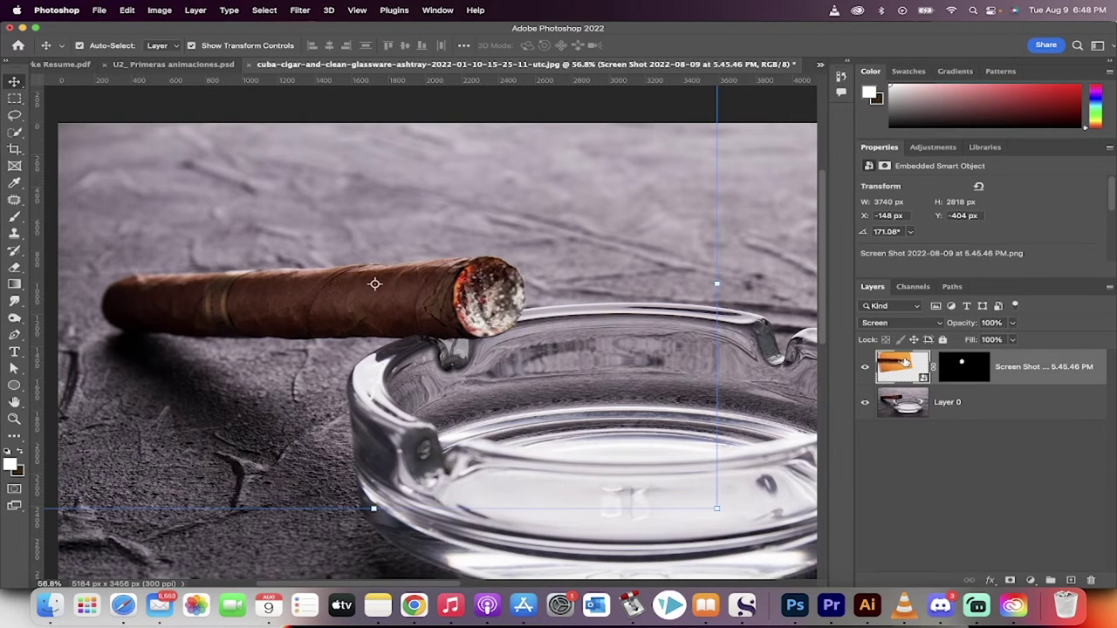
Add a Curves adjustment layer and bend it into a darker contrast S-curve
click(1030, 580)
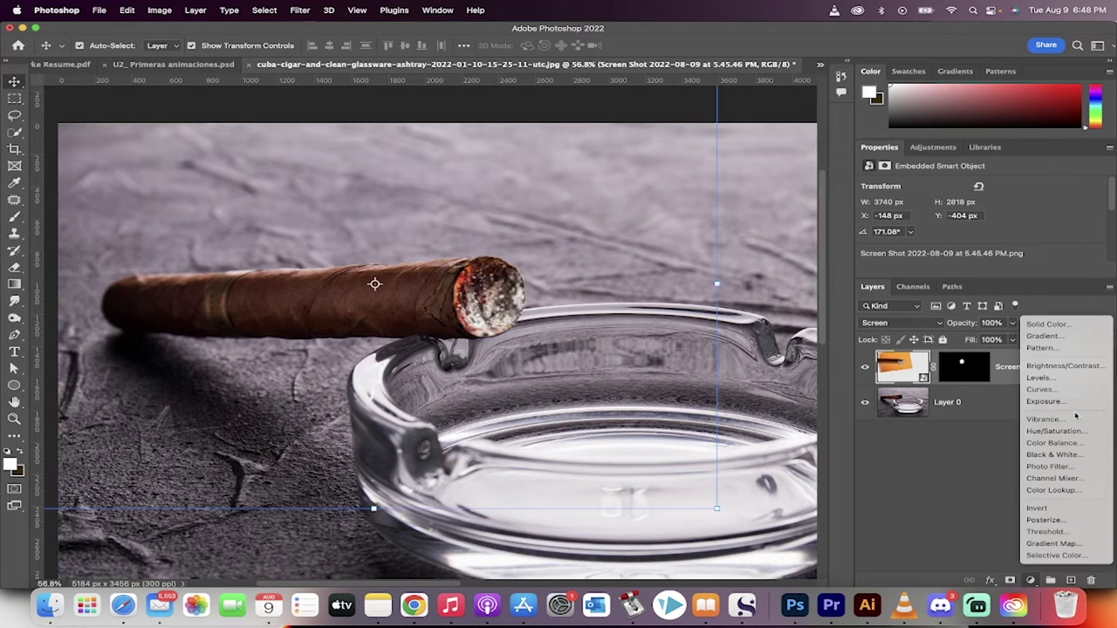
click(1046, 389)
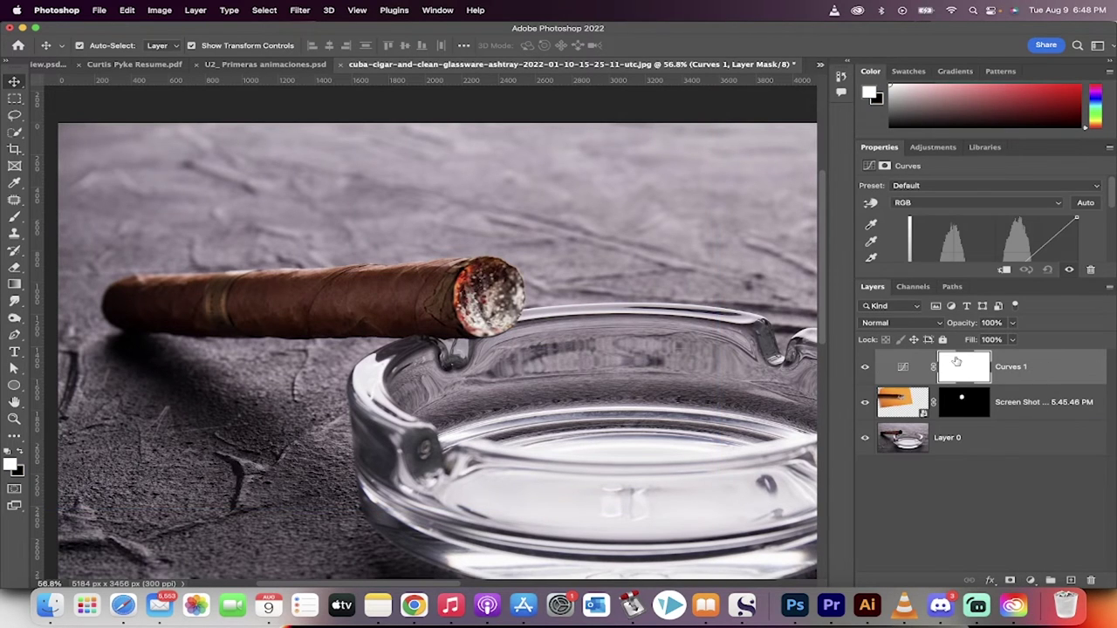
drag(969, 280, 982, 399)
drag(951, 328, 953, 341)
mouse_move(1005, 303)
mouse_down()
mouse_move(1046, 282)
mouse_move(1012, 320)
mouse_up()
Clip Curves 1 to the ember layer, compare before and after, and fine-tune the curve
scroll(646, 350, down, 3)
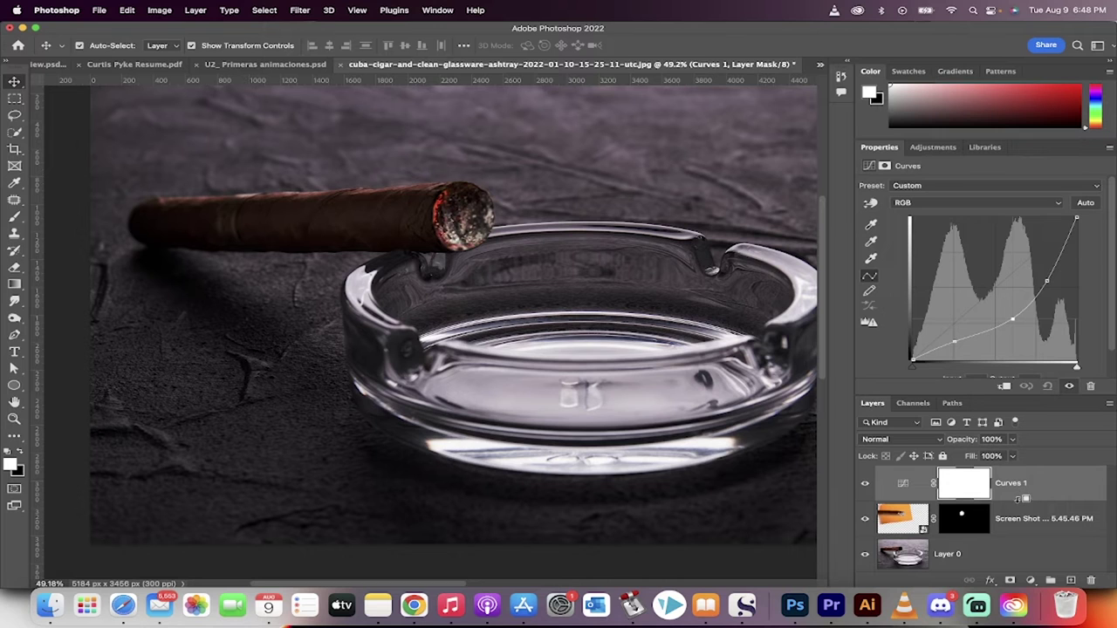
drag(1024, 496, 1012, 499)
alt+click(1008, 499)
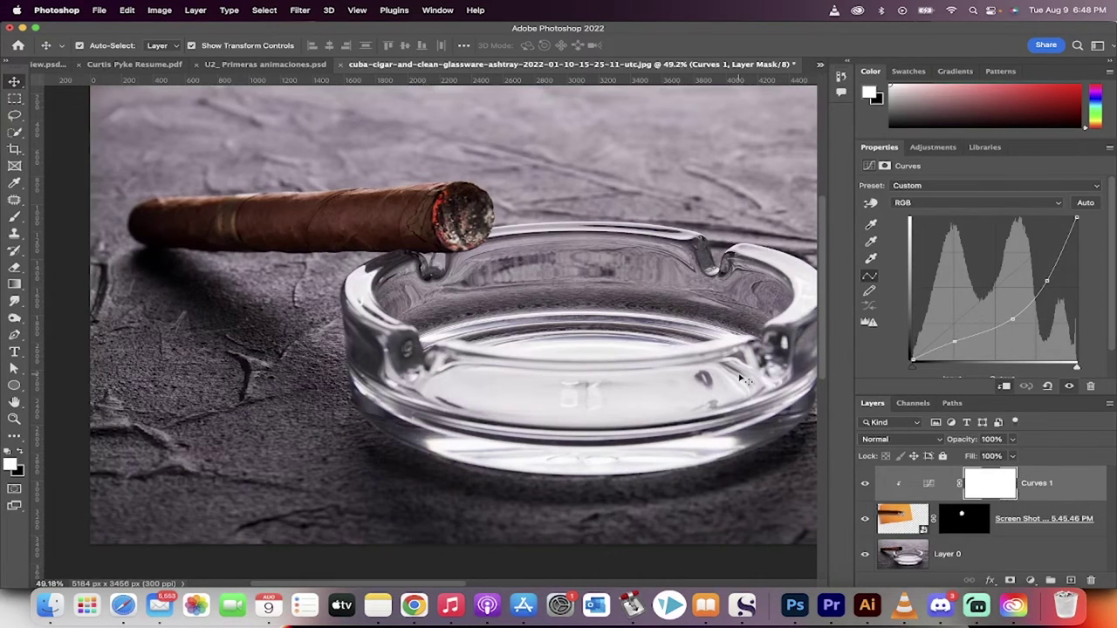
click(865, 485)
click(864, 485)
scroll(454, 262, up, 2)
scroll(467, 266, up, 1)
scroll(468, 267, down, 3)
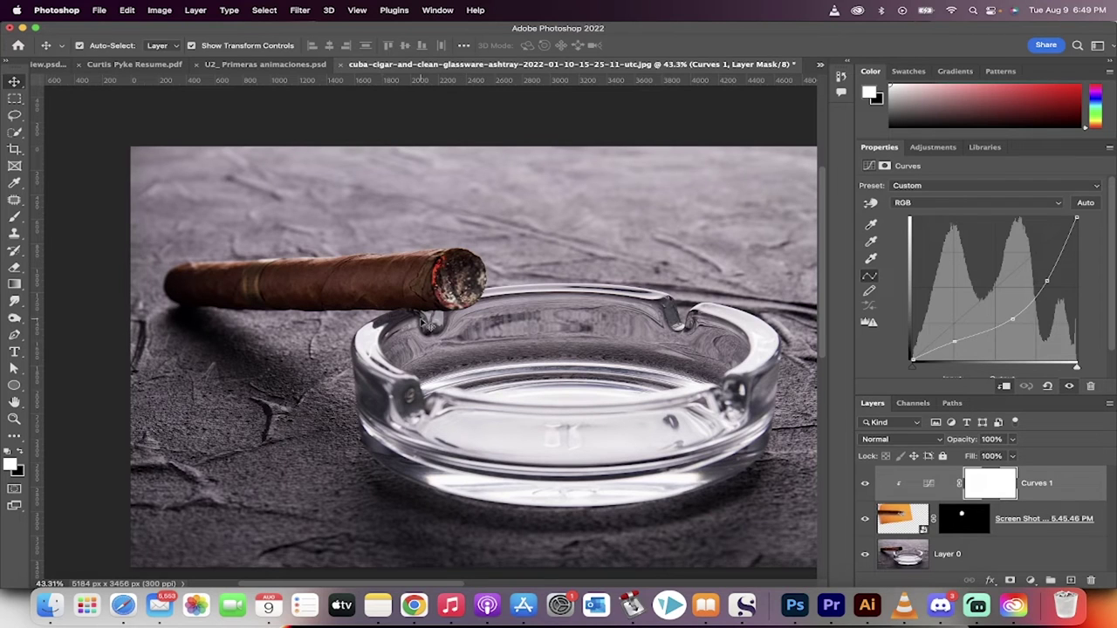
click(467, 278)
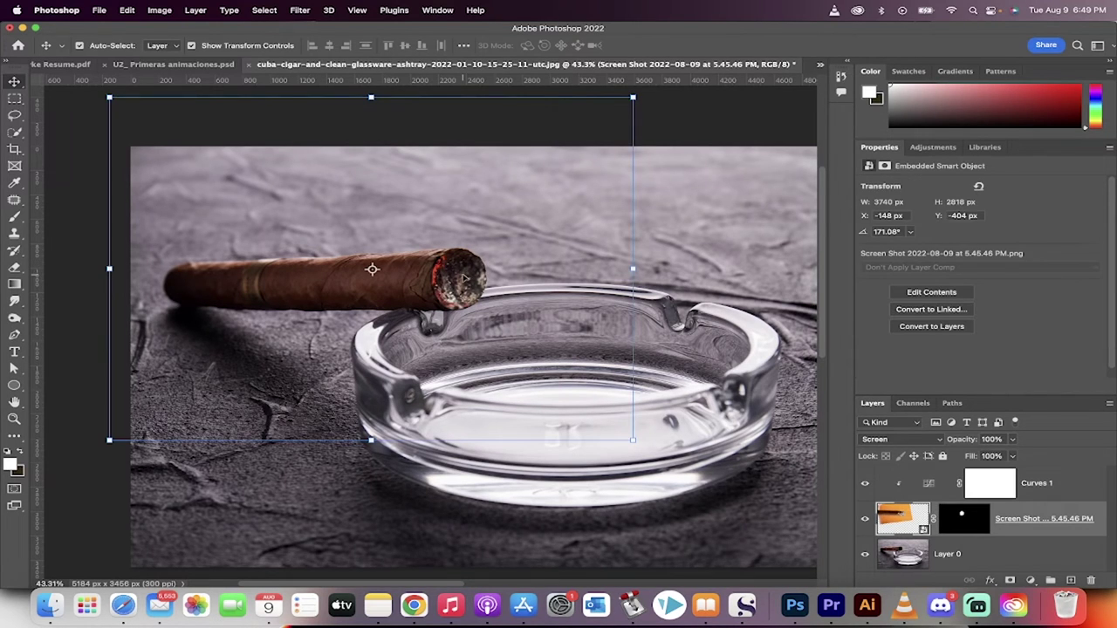
click(925, 496)
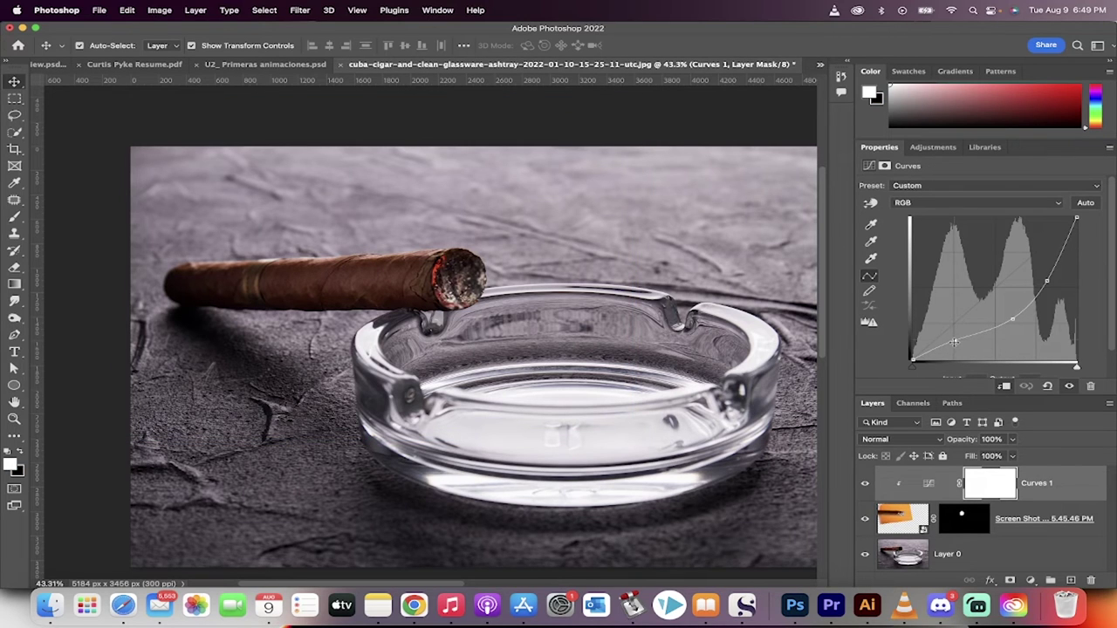
drag(1012, 318, 1011, 313)
Place cigarsmoke.png from the Pictures folder into the composition
click(50, 604)
click(632, 371)
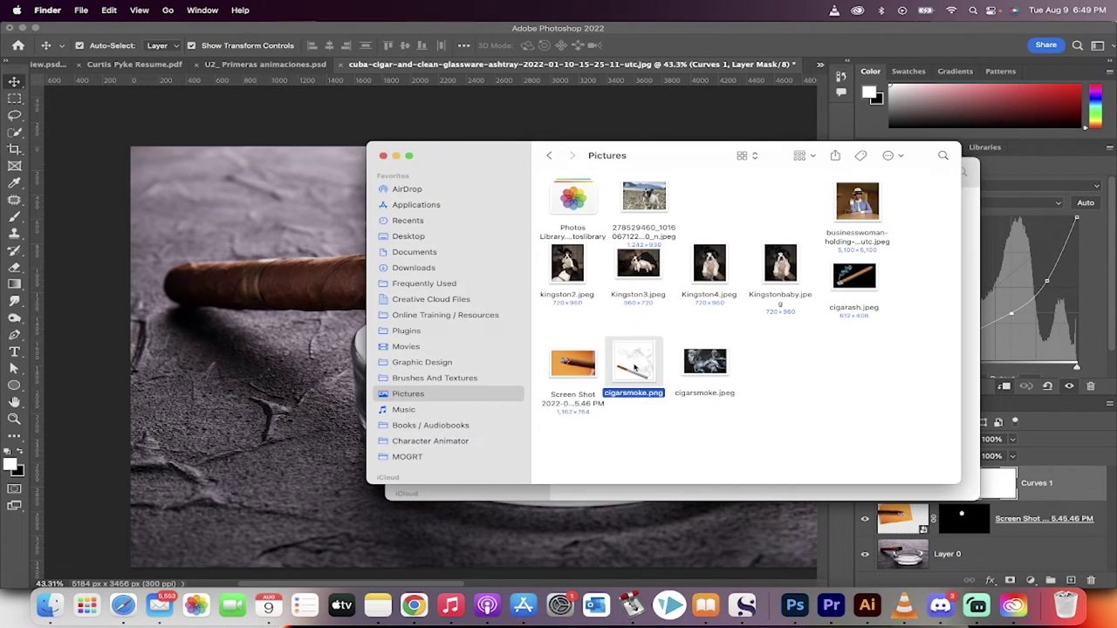
drag(634, 368, 451, 273)
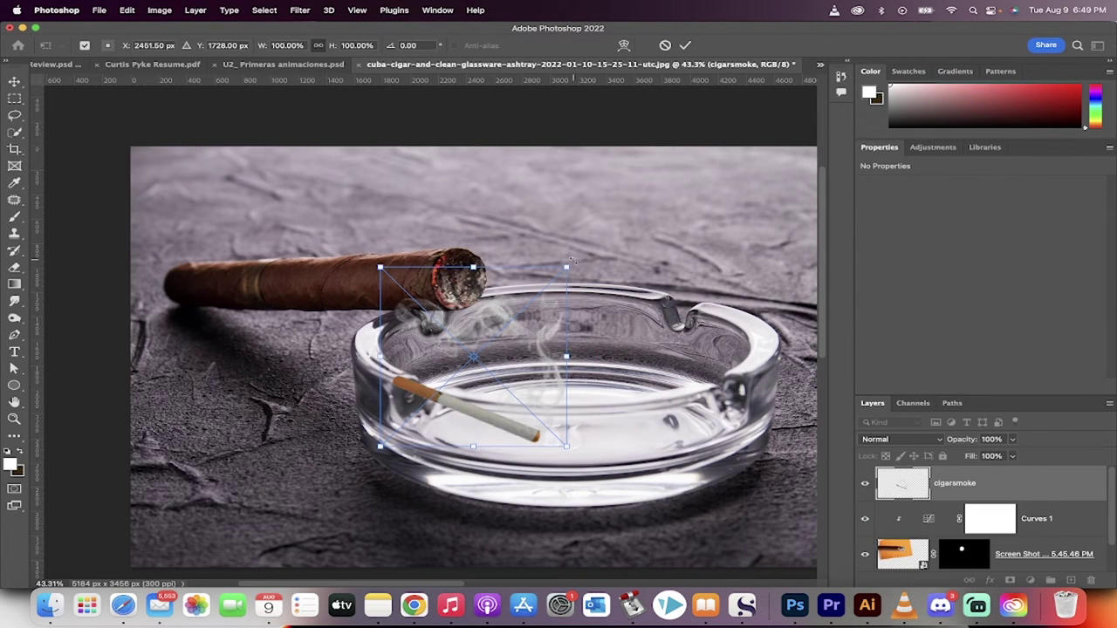
Scale the smoke to about 179%, rotate it to -64.23°, and move it above the cigar tip
drag(567, 267, 714, 126)
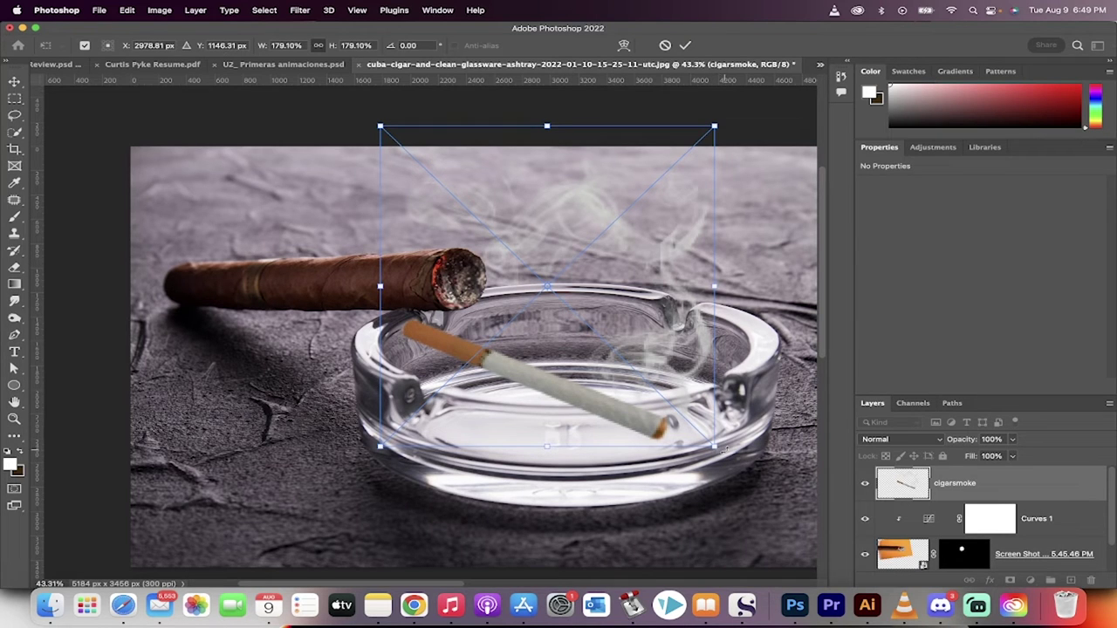
drag(724, 448, 734, 226)
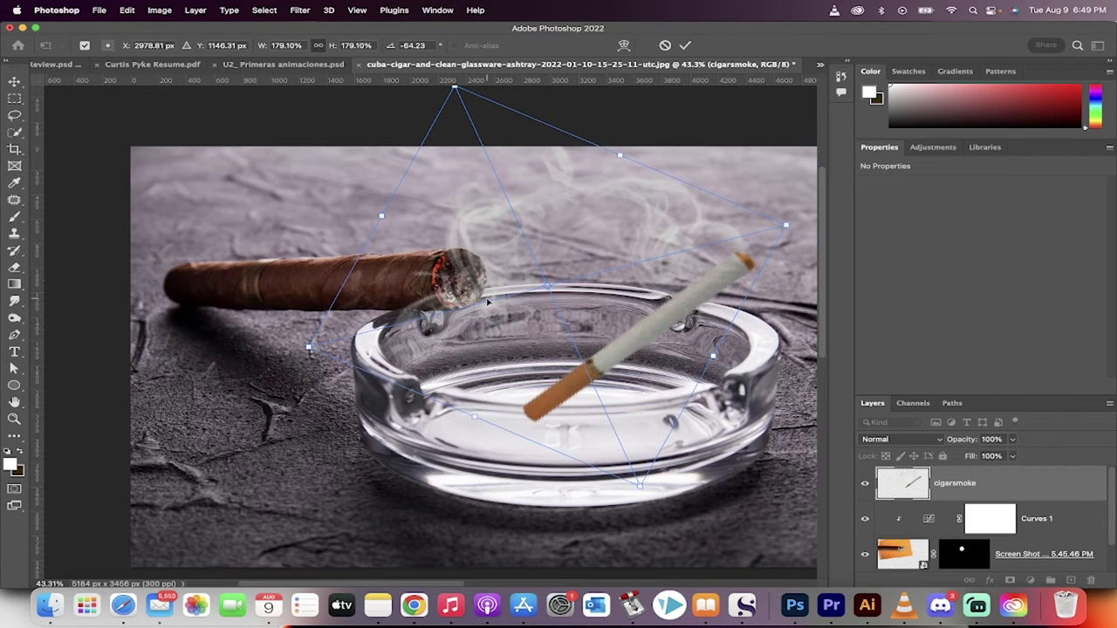
drag(488, 302, 541, 228)
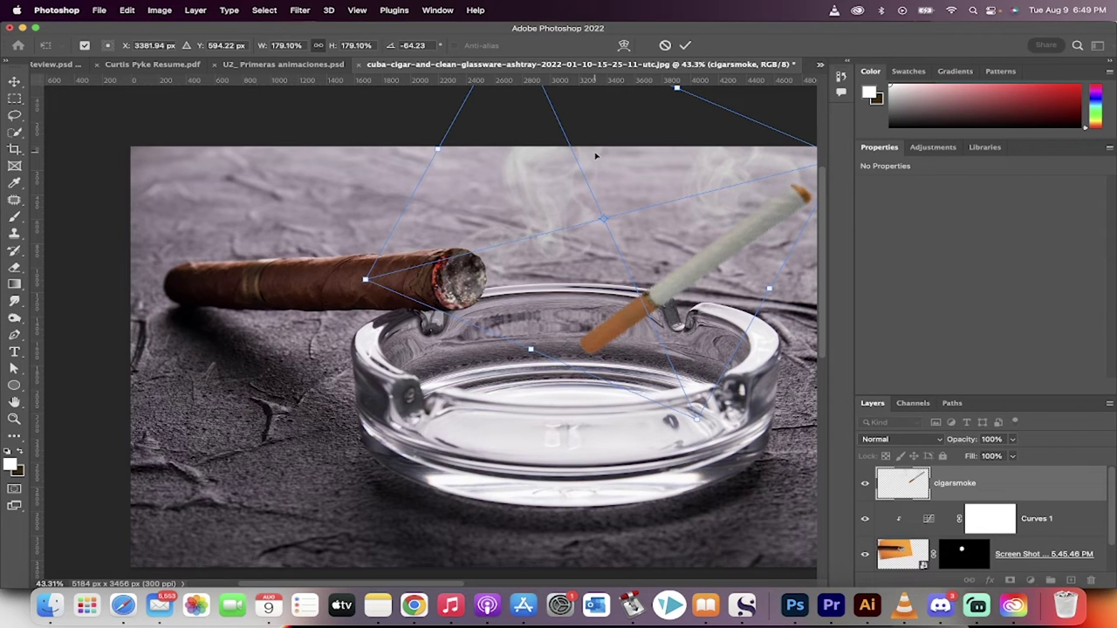
key(Return)
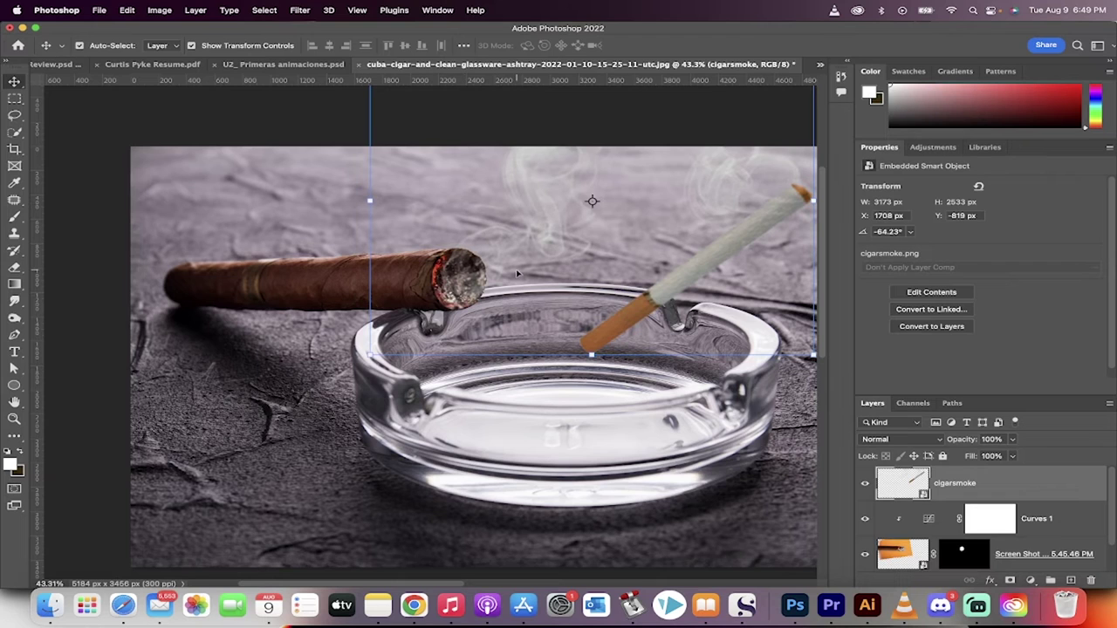
Add a layer mask to cigarsmoke and set a 200 px brush painting black
scroll(596, 266, right, 5)
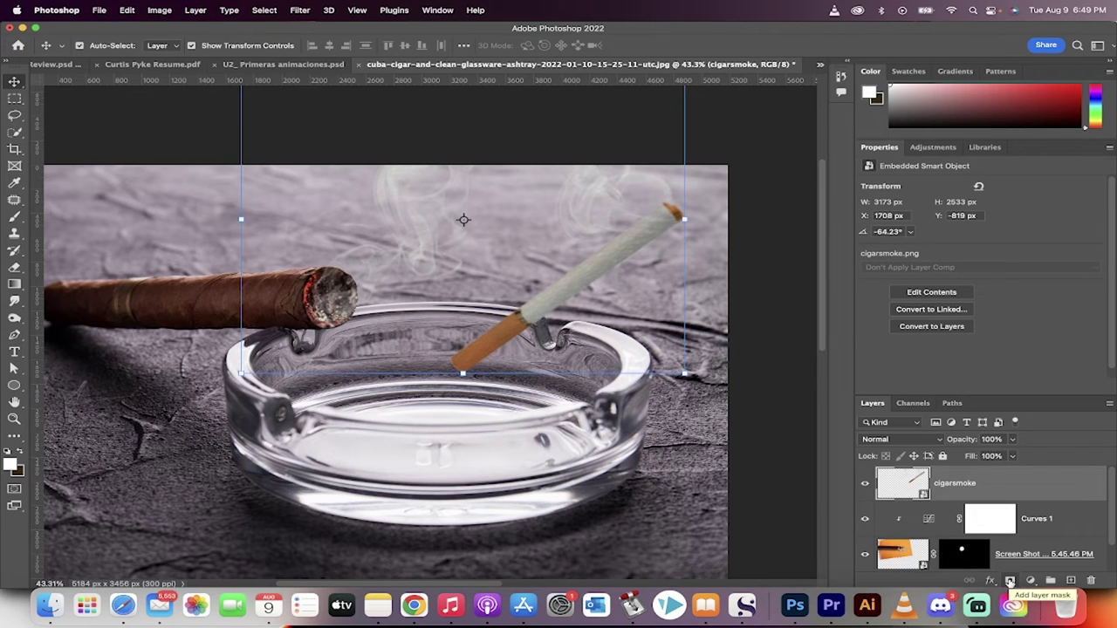
click(1009, 582)
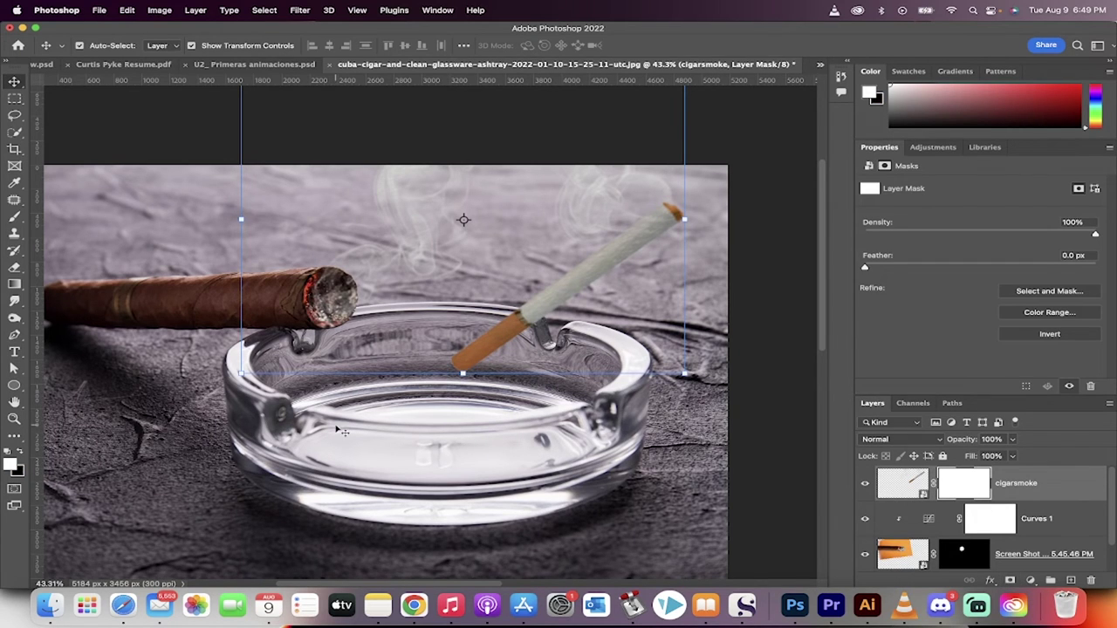
click(14, 216)
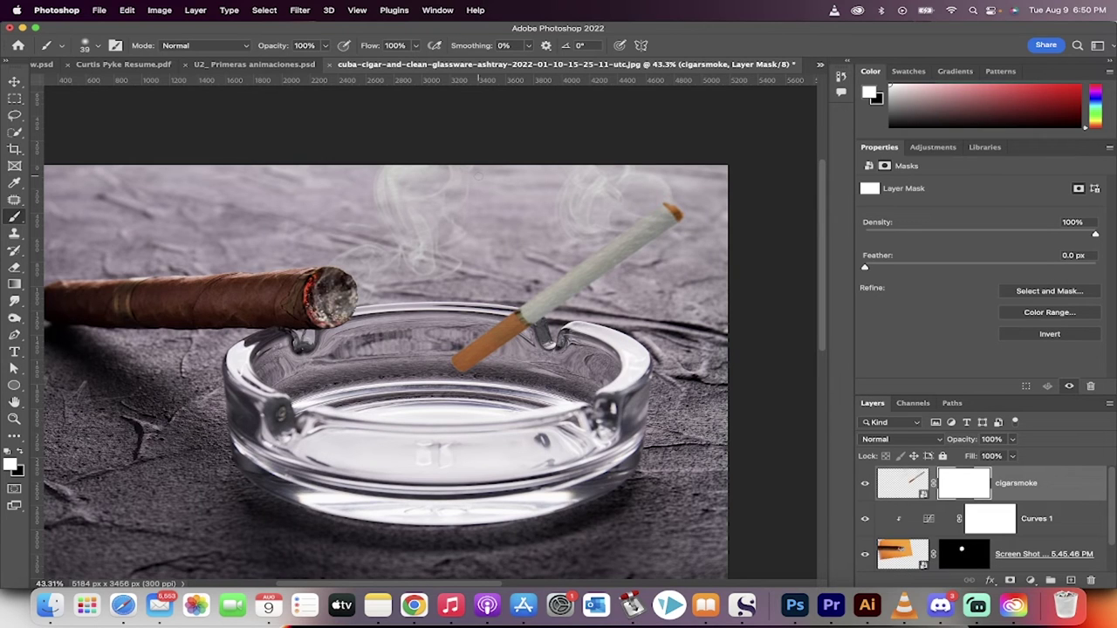
key(bracketright)
key(bracketright)
key(bracketright)
key(bracketright)
click(18, 453)
Paint out the cigarette, its orange tip and stray areas, leaving only the smoke wisp
mouse_move(445, 362)
mouse_down()
mouse_move(602, 209)
mouse_move(541, 310)
mouse_move(668, 201)
mouse_move(532, 211)
mouse_up()
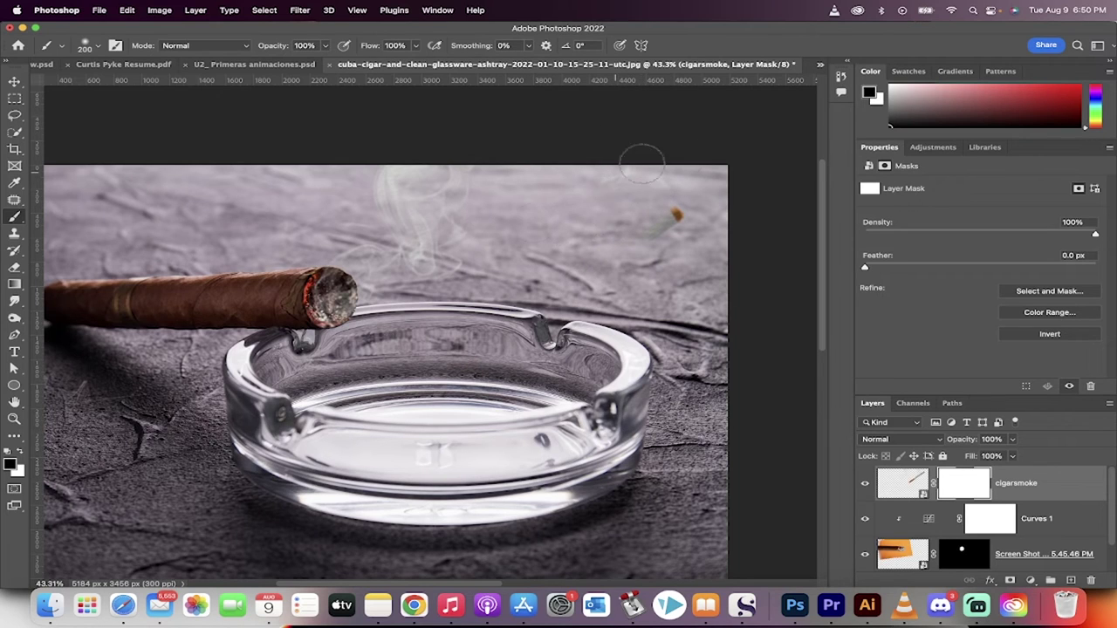
drag(672, 214, 743, 202)
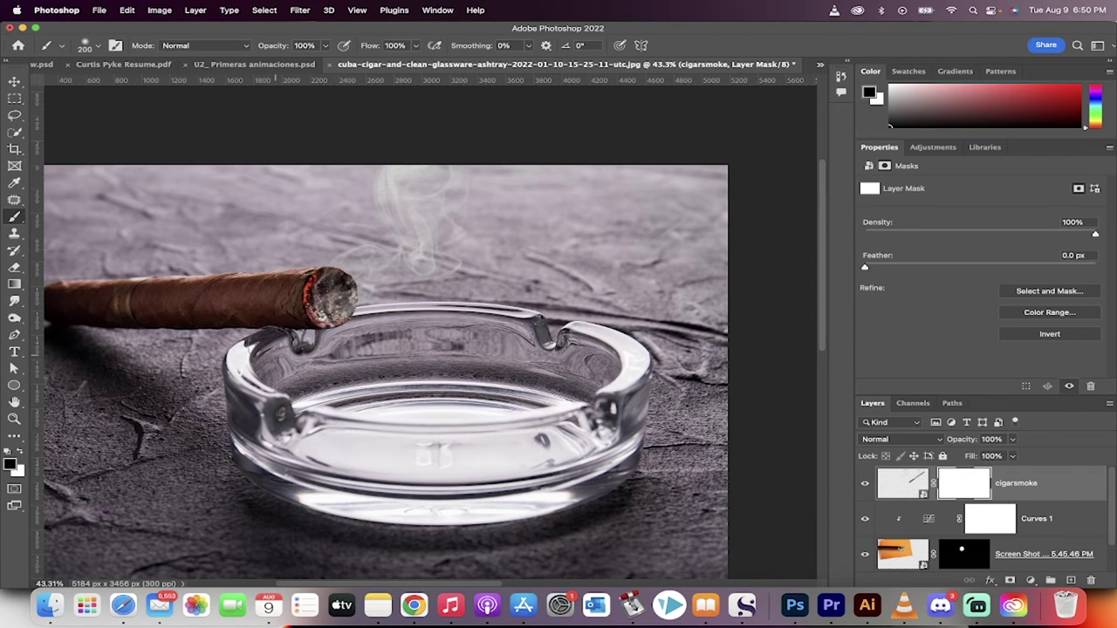
mouse_move(293, 180)
mouse_down()
mouse_move(327, 155)
mouse_move(325, 174)
mouse_up()
scroll(346, 189, up, 3)
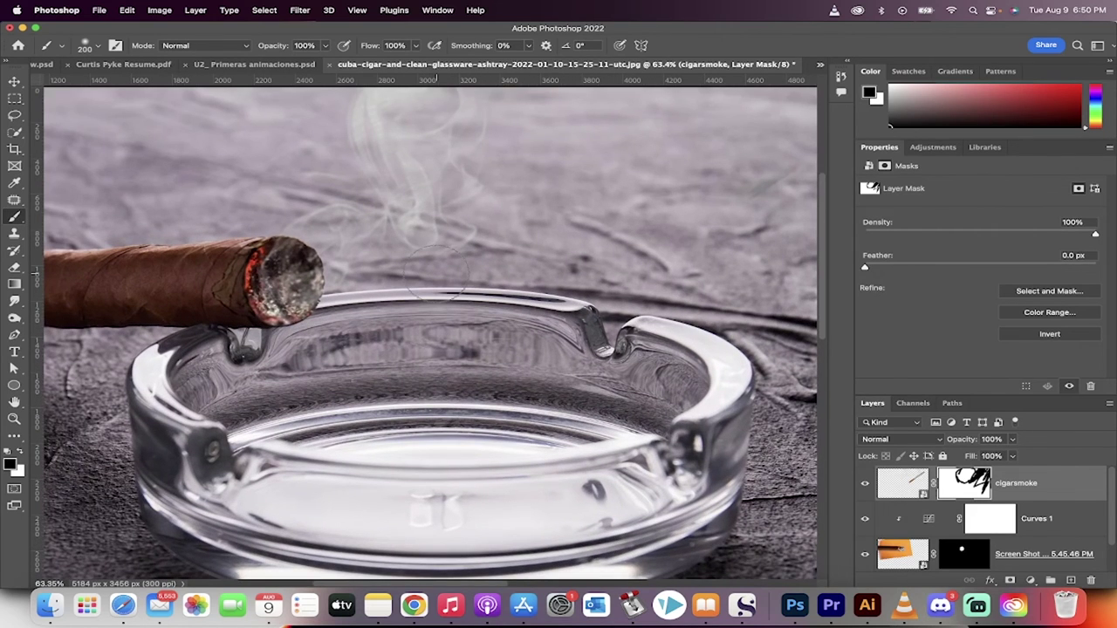
scroll(436, 270, left, 5)
scroll(436, 270, up, 2)
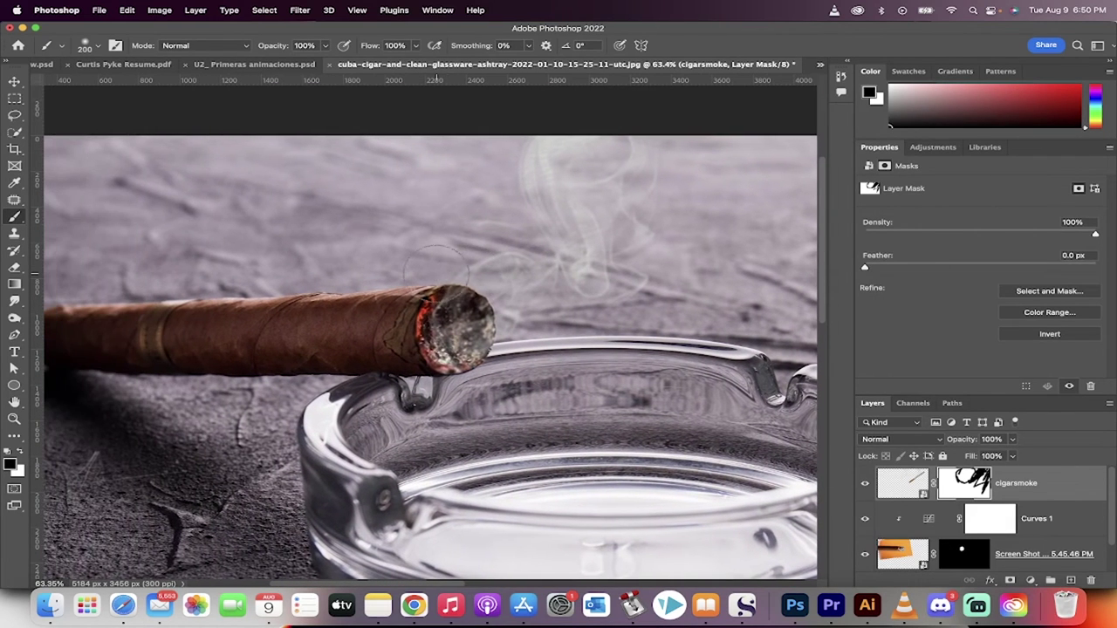
click(1037, 480)
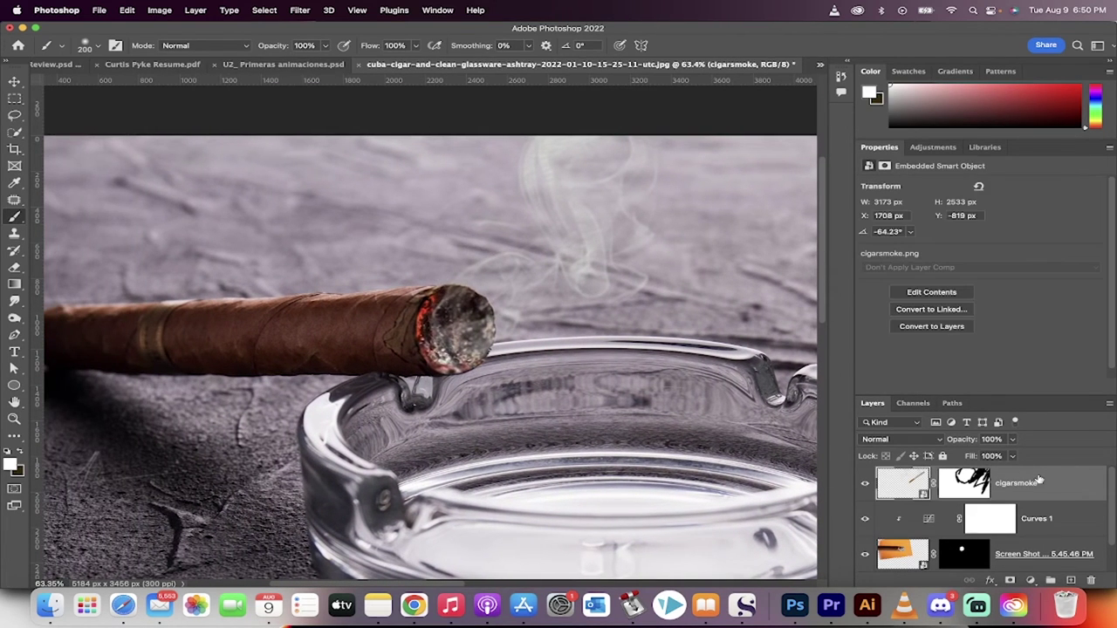
Add a Levels adjustment layer clipped to the cigarsmoke layer
click(1031, 581)
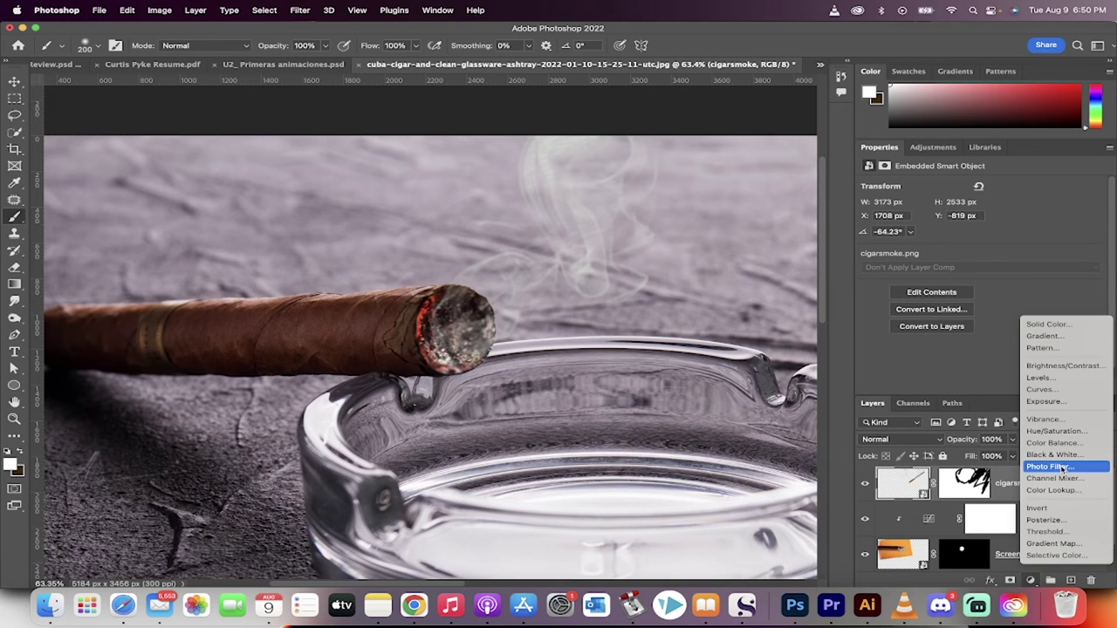
click(1057, 379)
scroll(670, 349, down, 3)
scroll(670, 349, right, 2)
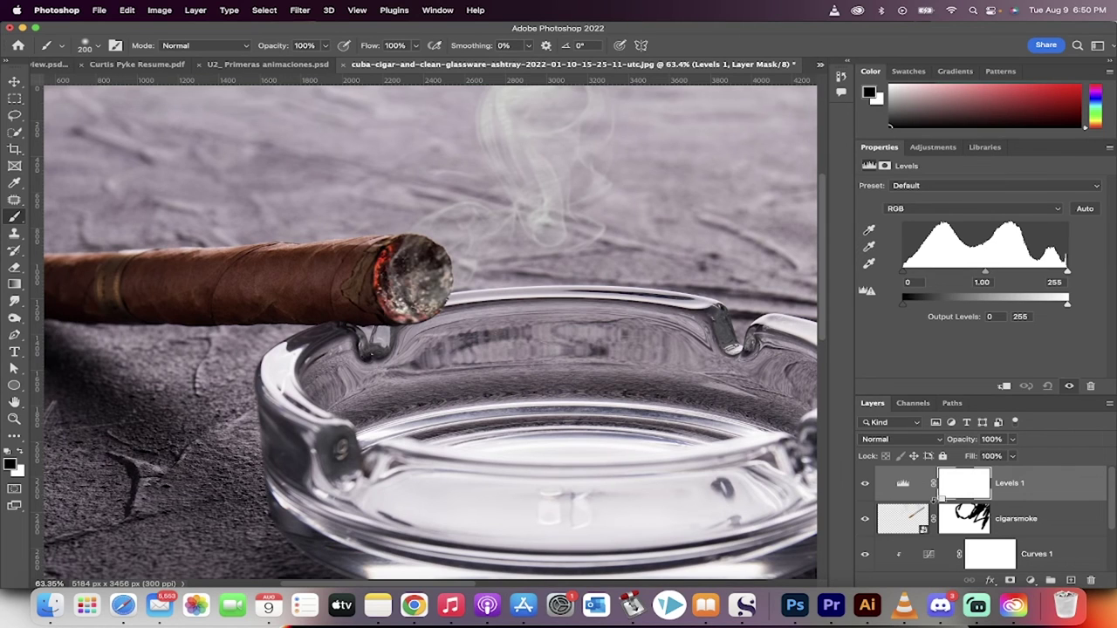
alt+click(1025, 499)
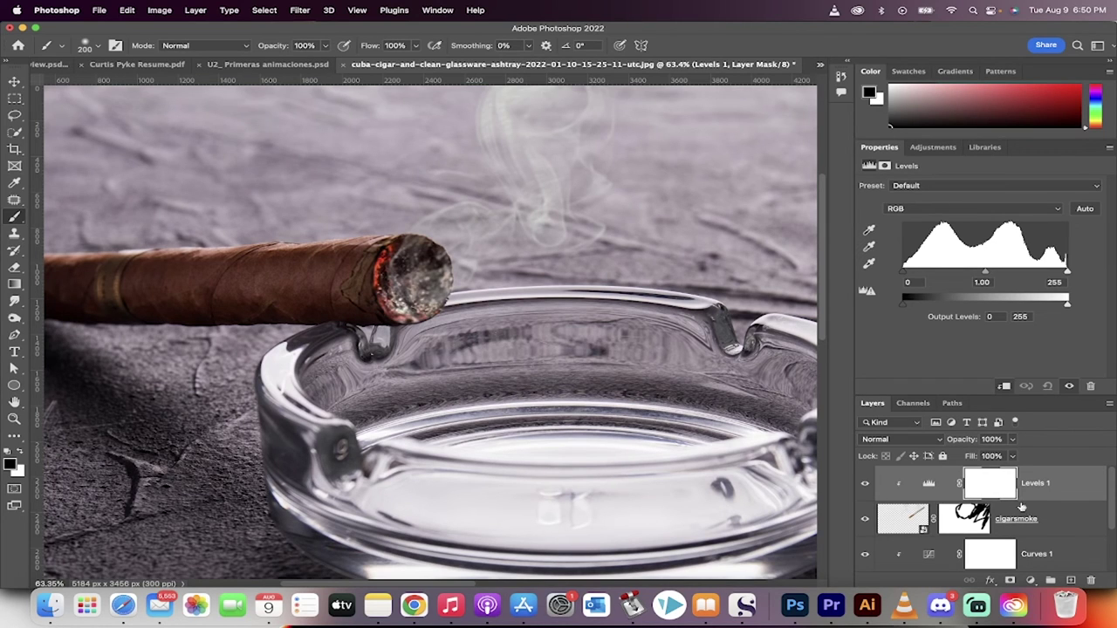
click(998, 495)
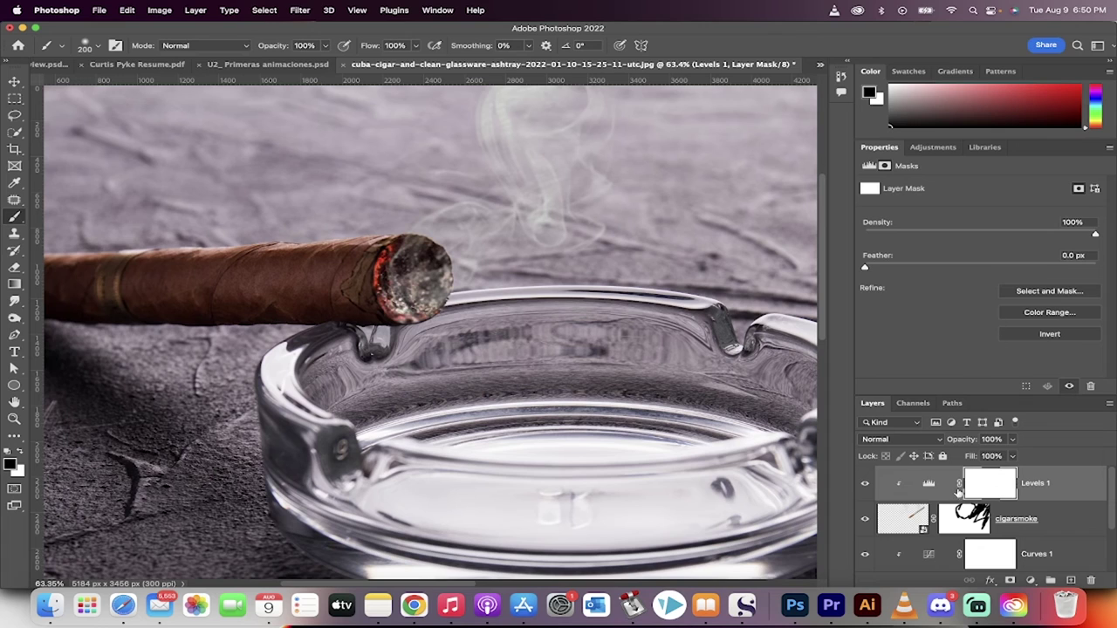
click(925, 490)
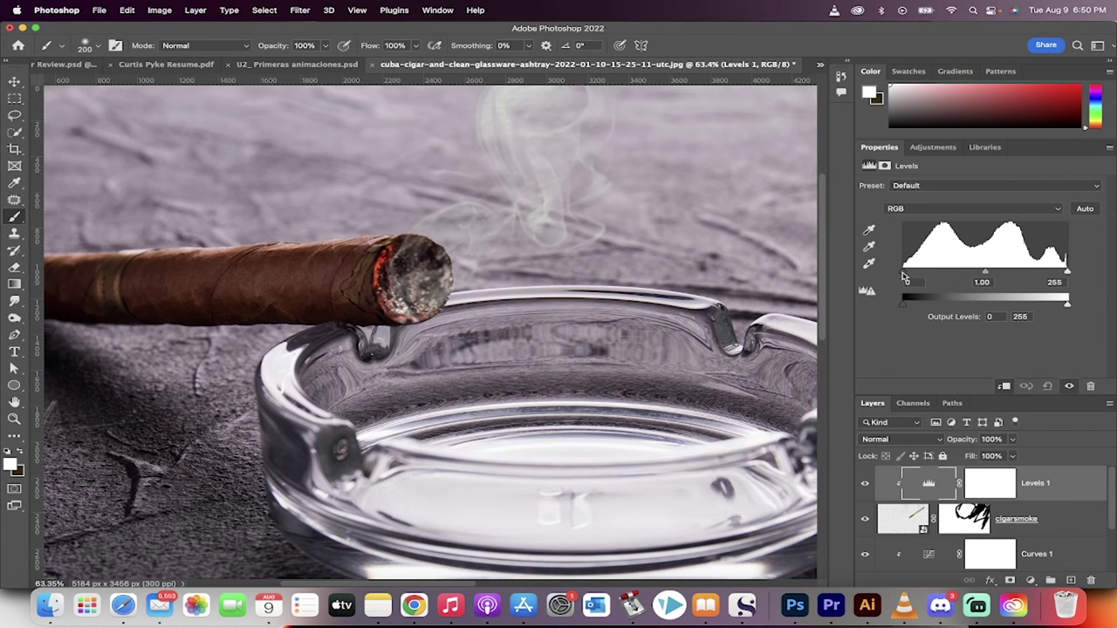
Set the Levels input values to 35, 0.67 and 215 to boost the smoke's contrast
drag(905, 277, 921, 277)
drag(1066, 276, 1042, 276)
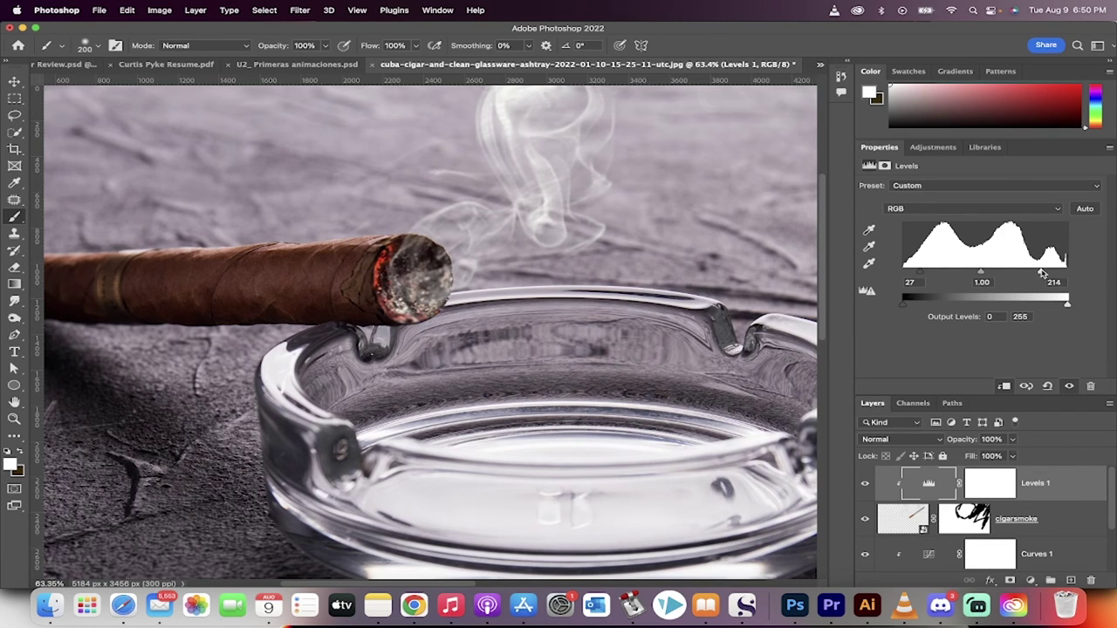
mouse_move(981, 274)
mouse_down()
mouse_move(960, 276)
mouse_move(996, 275)
mouse_up()
drag(921, 273, 926, 273)
scroll(582, 266, down, 2)
scroll(257, 305, down, 2)
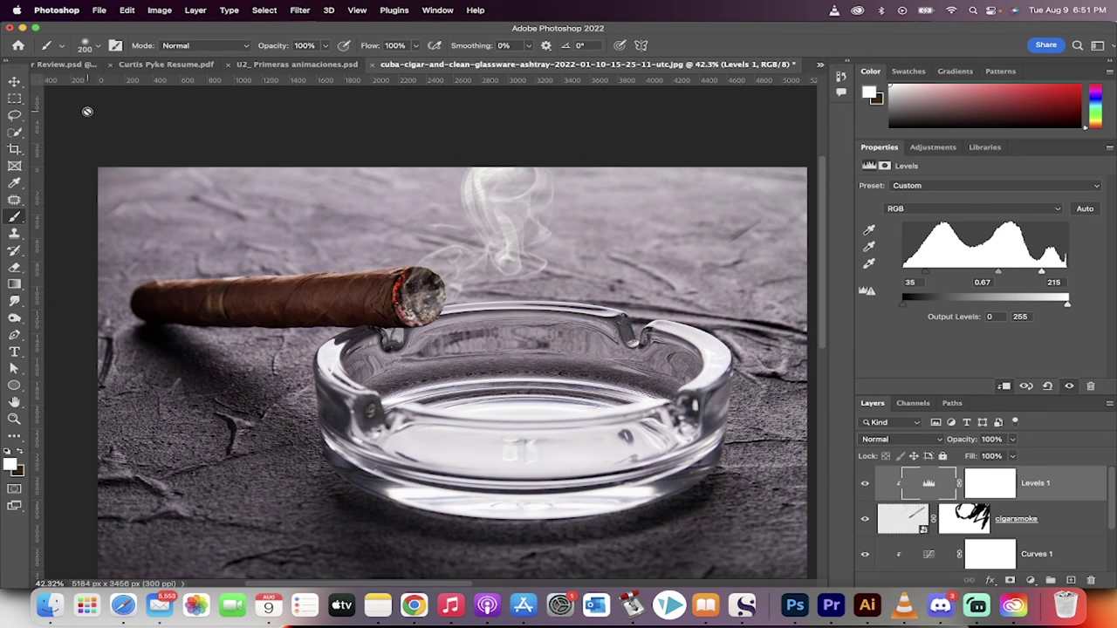
click(14, 83)
Compare the smoke with and without the Levels 1 boost by hiding and restoring it
click(284, 121)
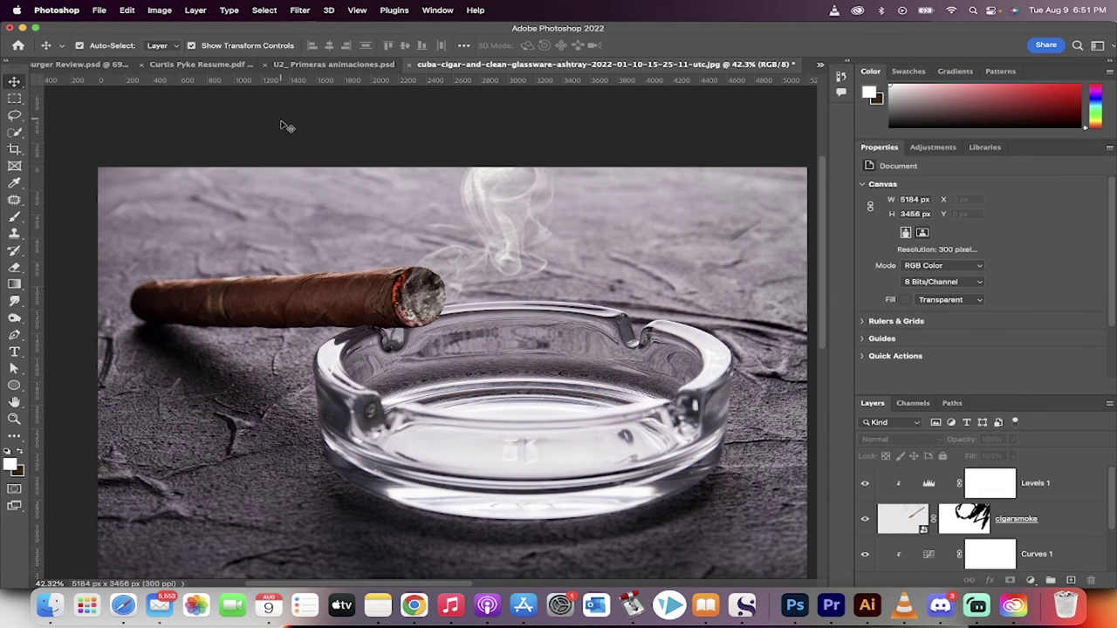
scroll(444, 301, up, 2)
click(422, 271)
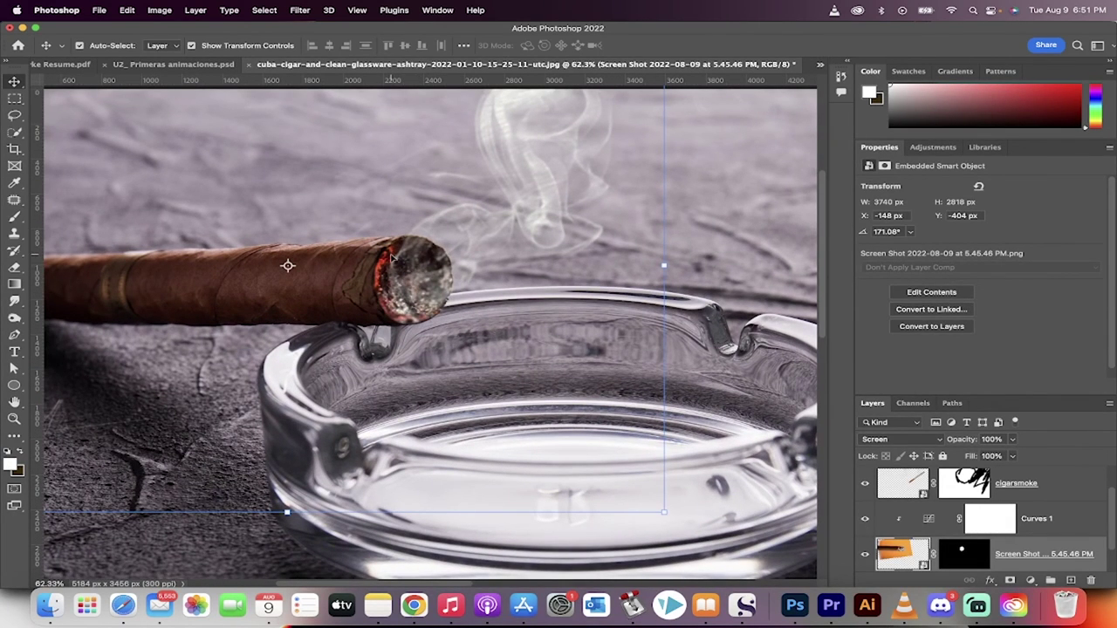
scroll(986, 511, up, 1)
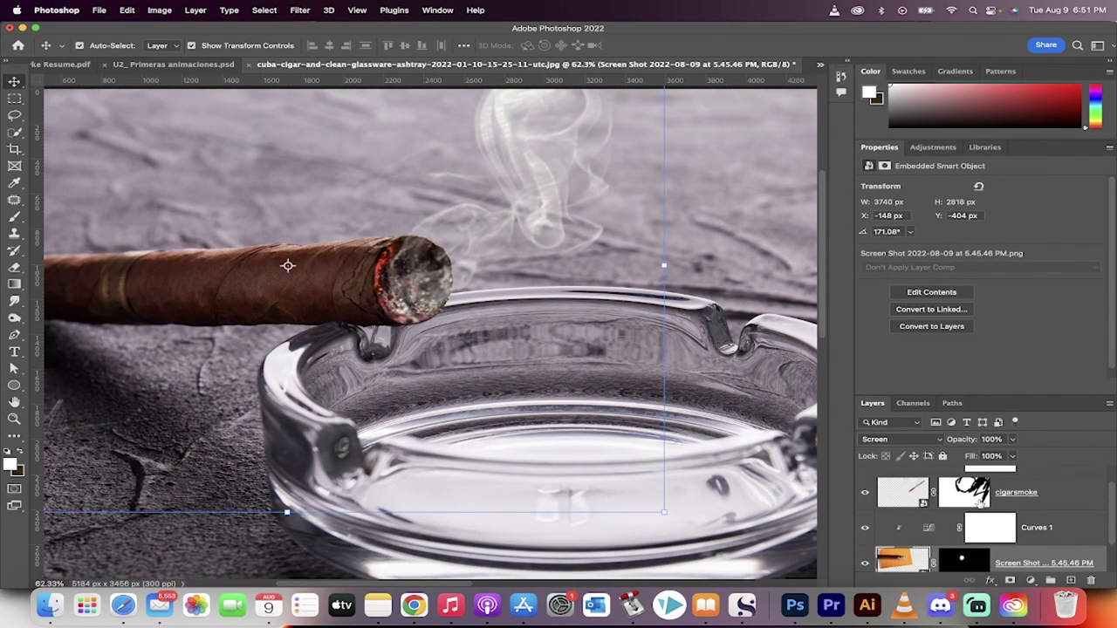
scroll(972, 497, up, 2)
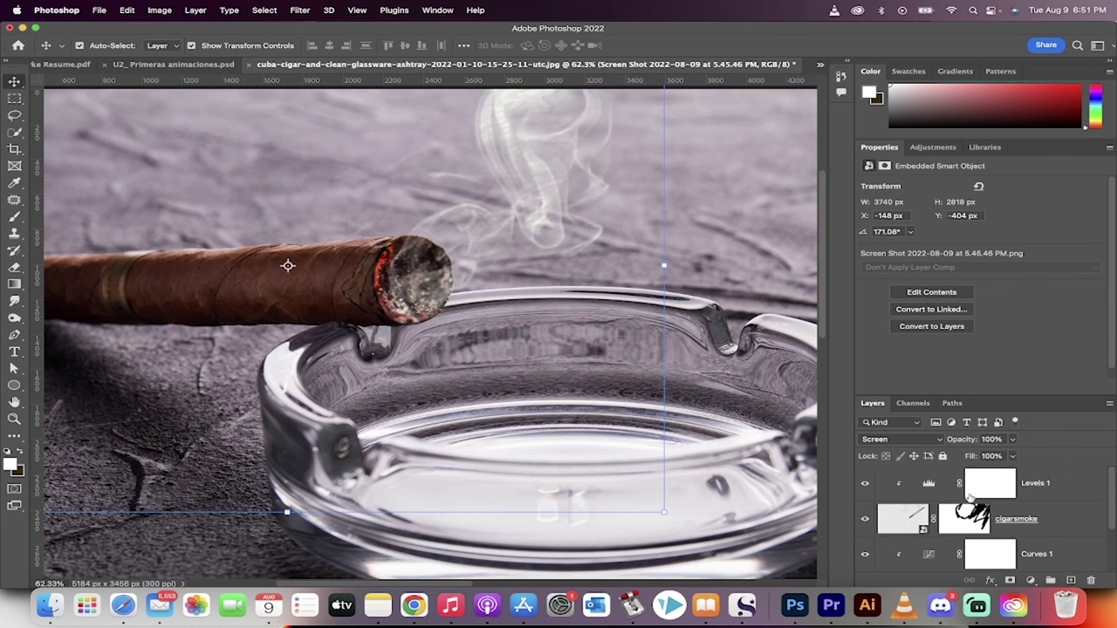
click(864, 485)
click(863, 485)
Target the cigarsmoke layer mask and switch to the Brush tool
scroll(425, 279, up, 3)
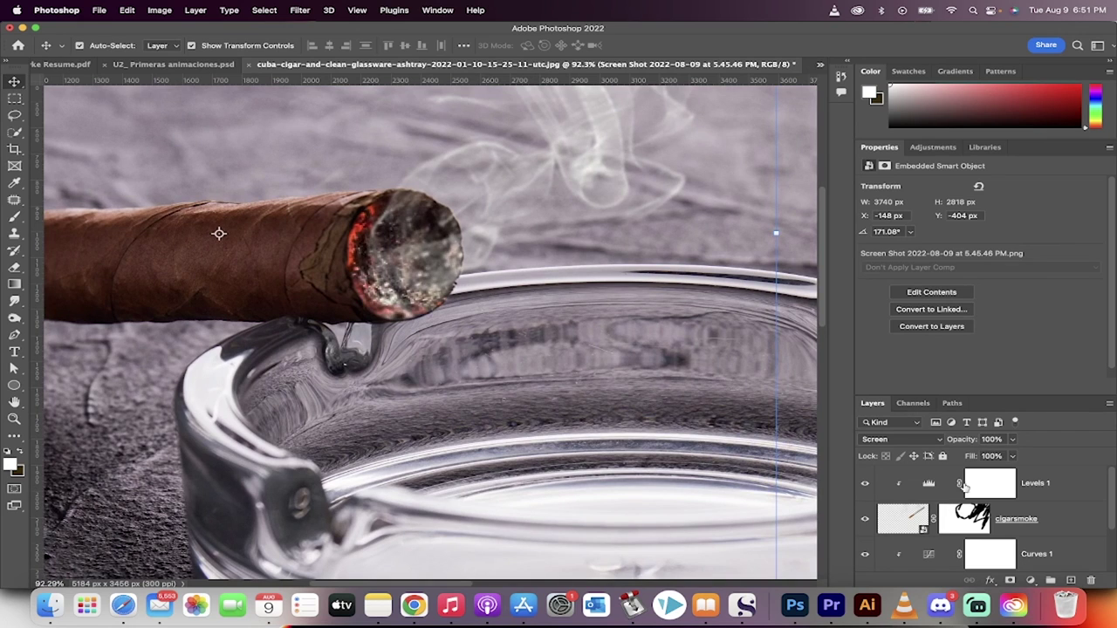
click(970, 522)
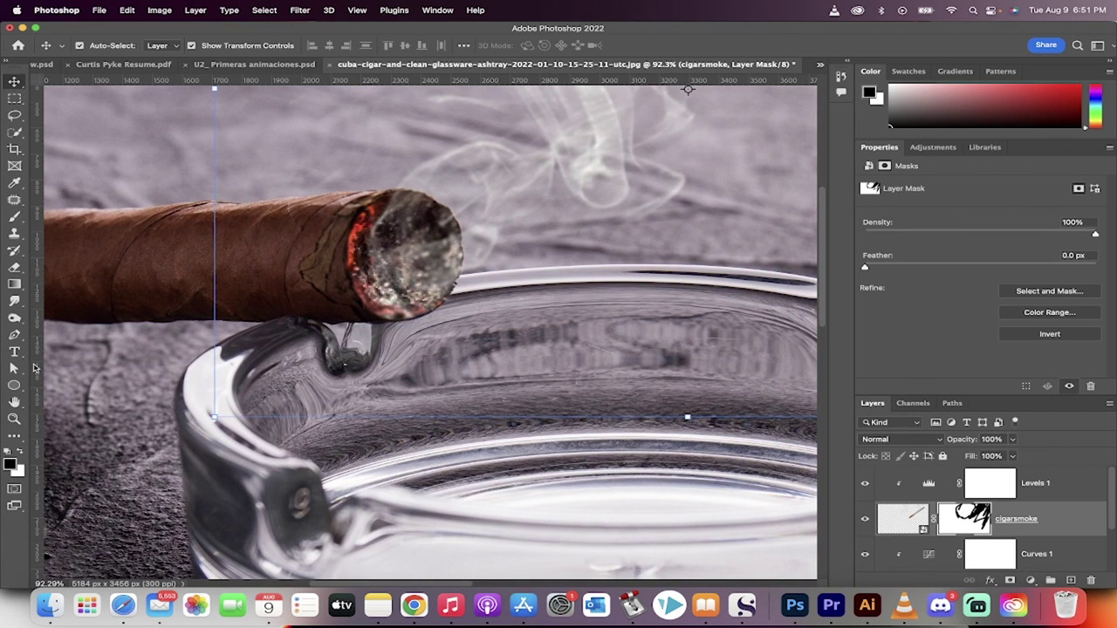
click(14, 219)
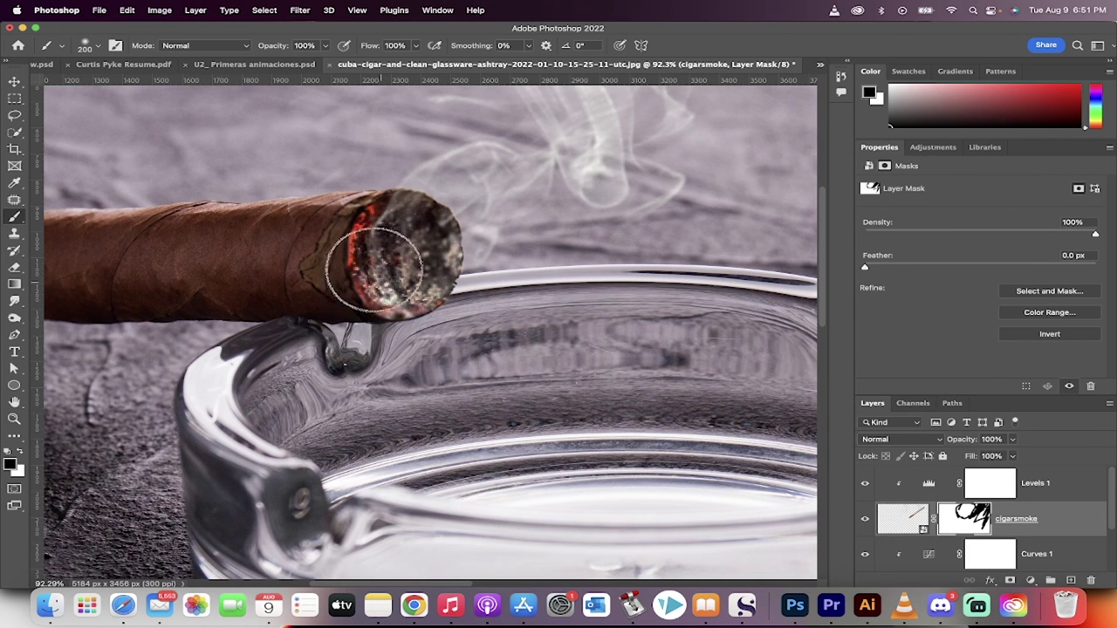
scroll(410, 261, down, 2)
scroll(511, 170, down, 3)
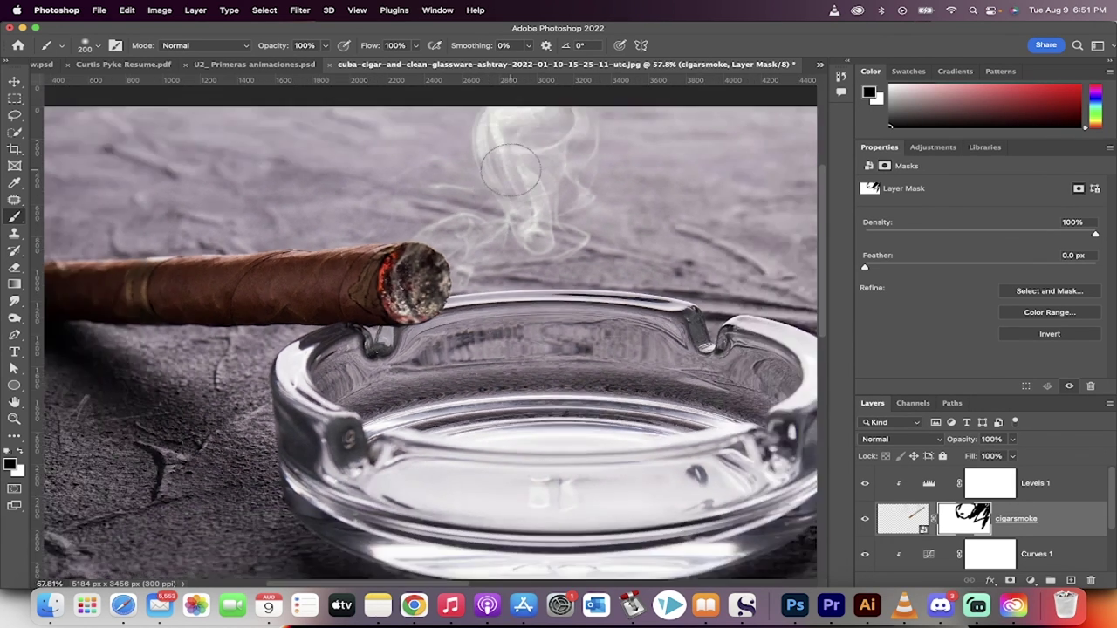
scroll(428, 262, down, 1)
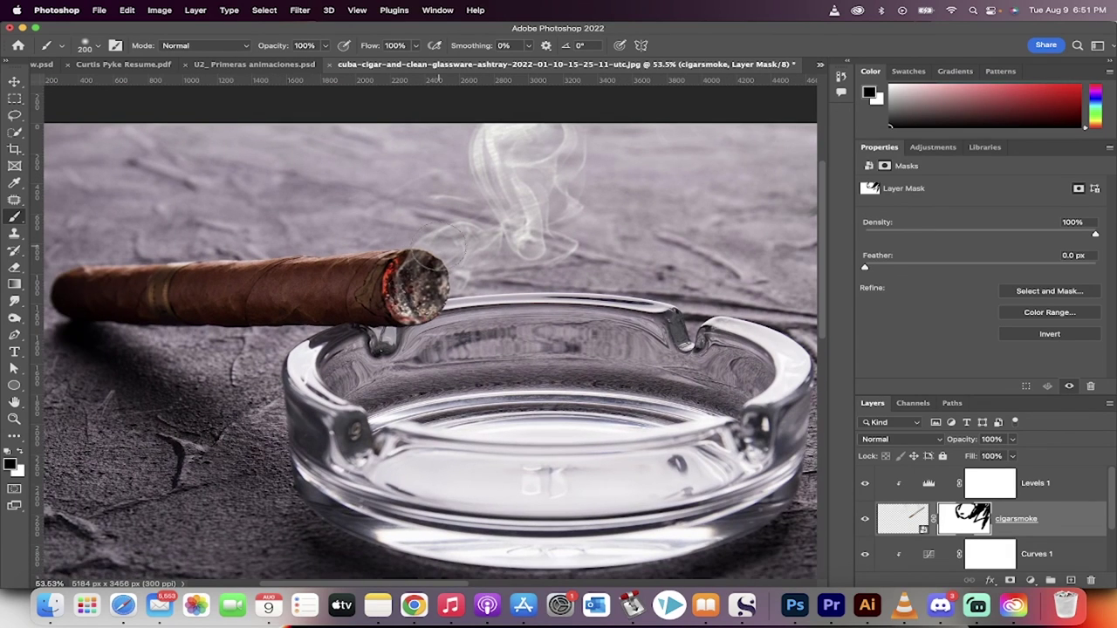